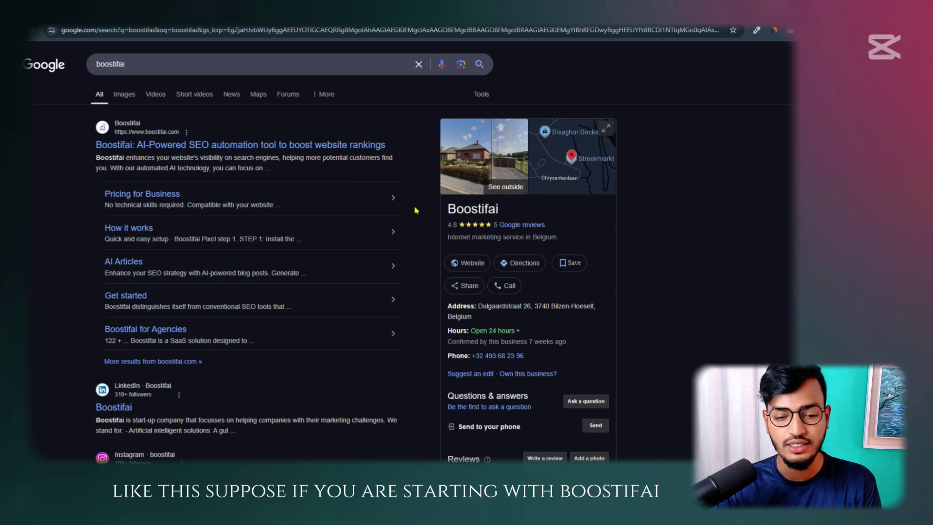
Leave the Boostifai search results and switch to the 'Google My Business Profile Opening for Local SEO' document
click(139, 64)
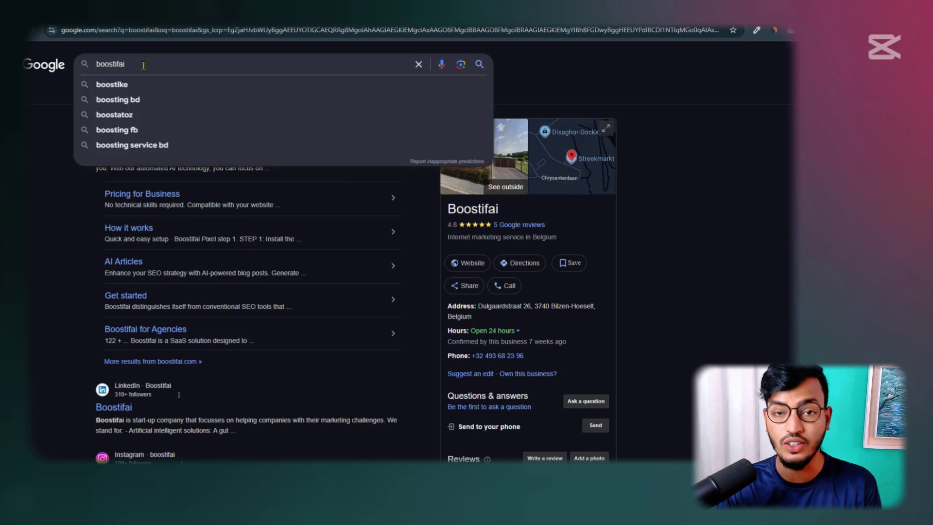
key(Escape)
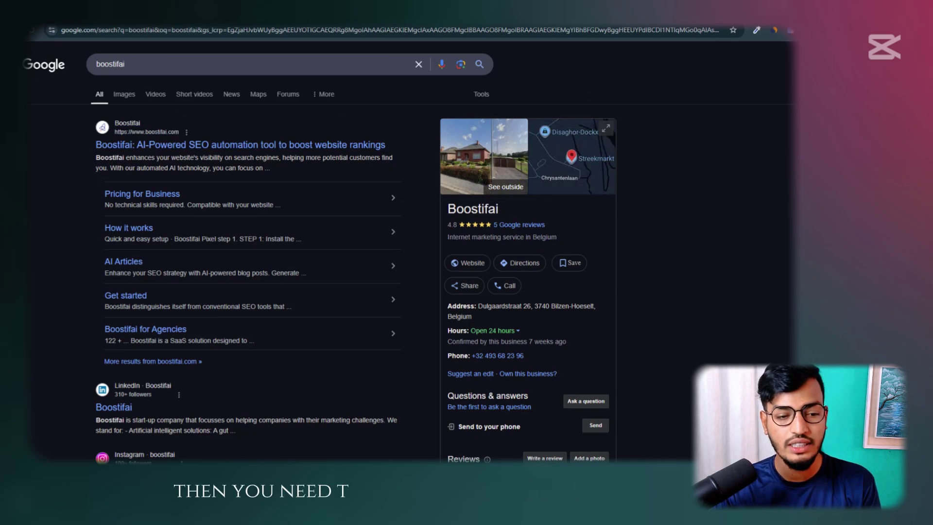
click(29, 48)
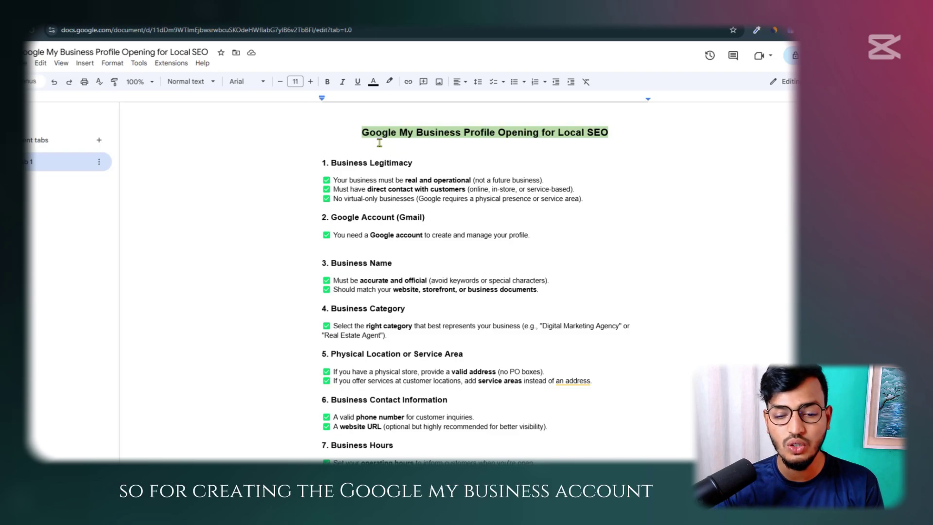
triple_click(425, 160)
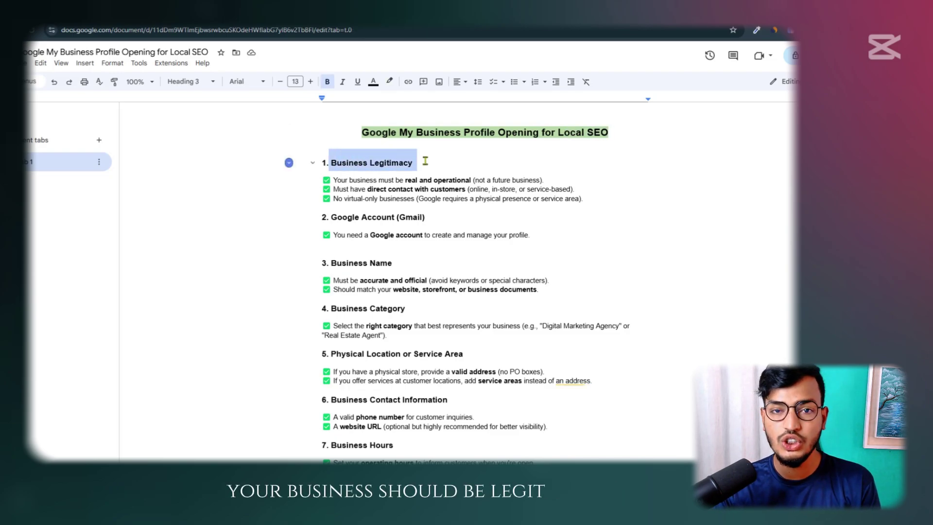
click(353, 180)
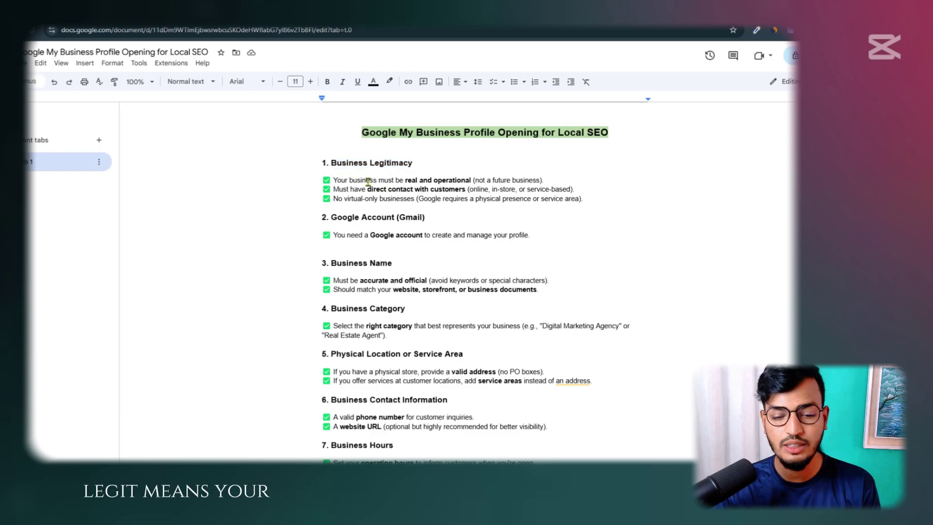
drag(351, 180, 452, 189)
click(439, 175)
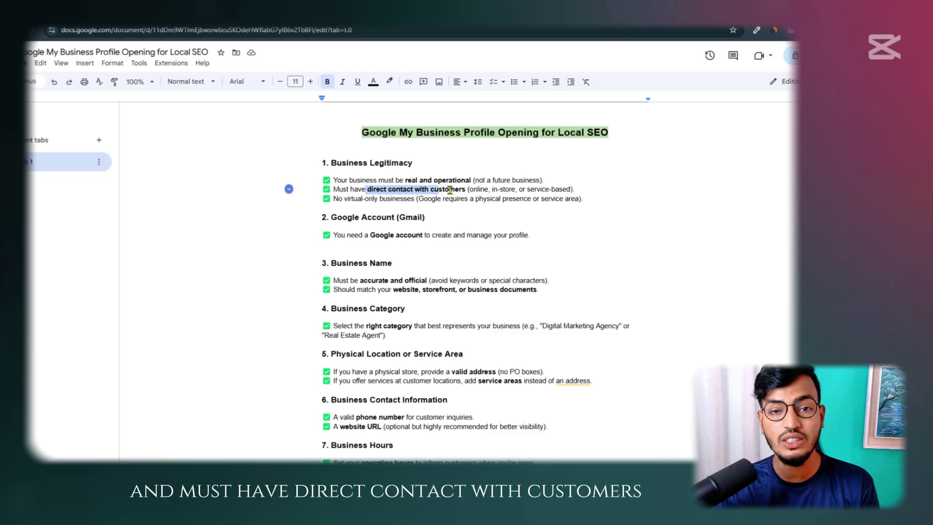
click(452, 189)
double_click(478, 189)
click(499, 189)
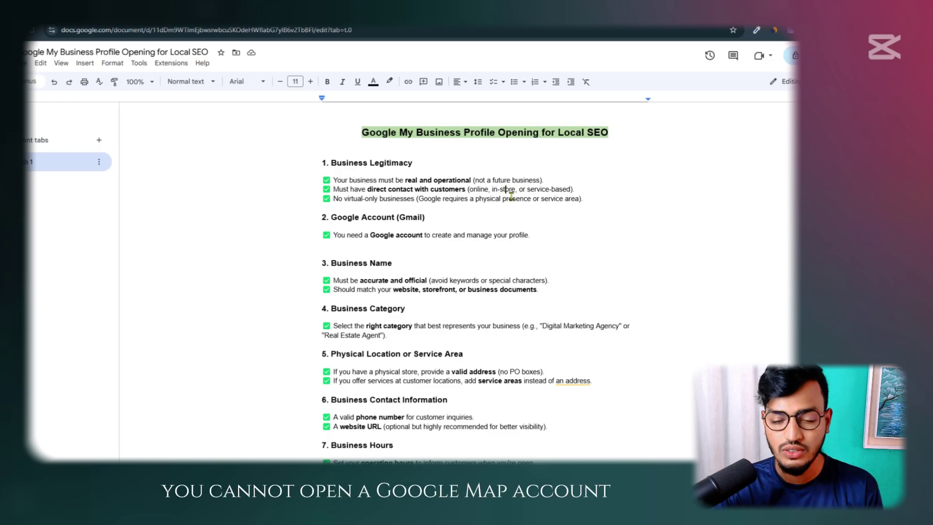
drag(338, 200, 558, 200)
click(403, 199)
click(558, 200)
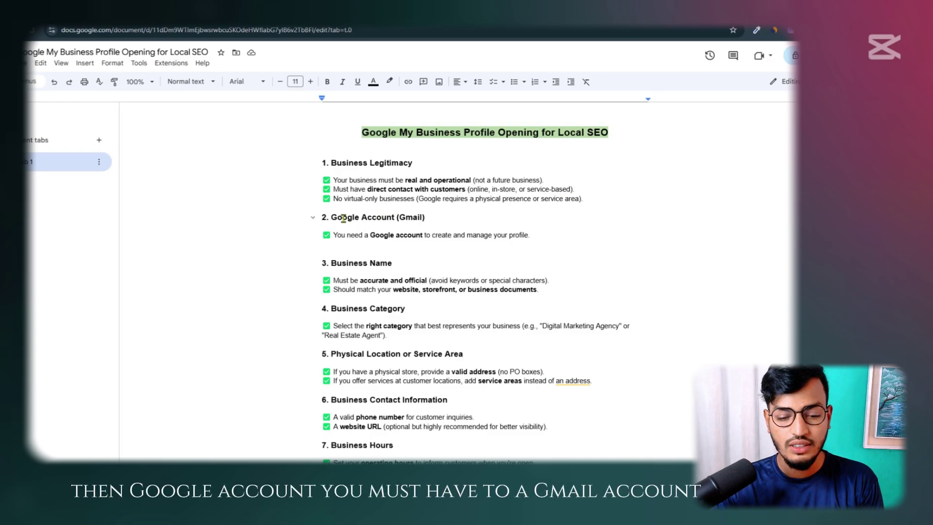
drag(342, 217, 399, 217)
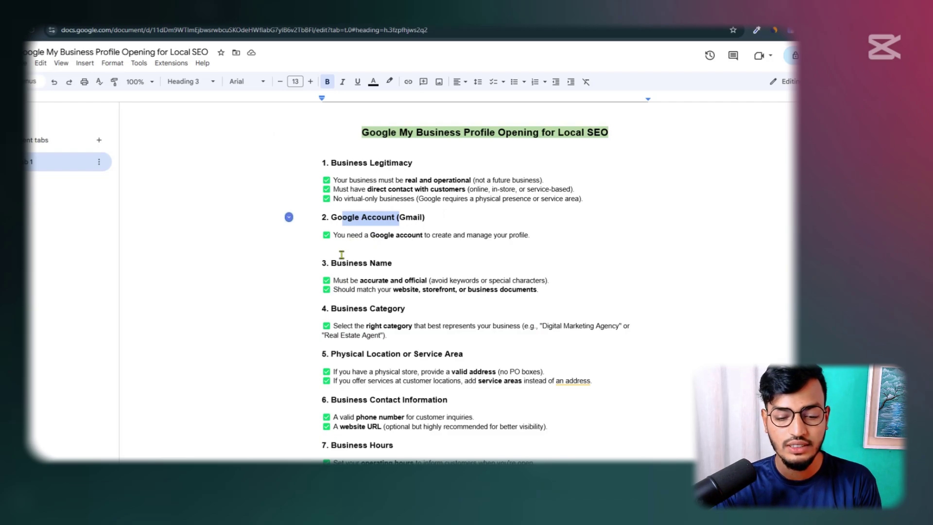
drag(331, 263, 287, 278)
click(395, 280)
click(403, 281)
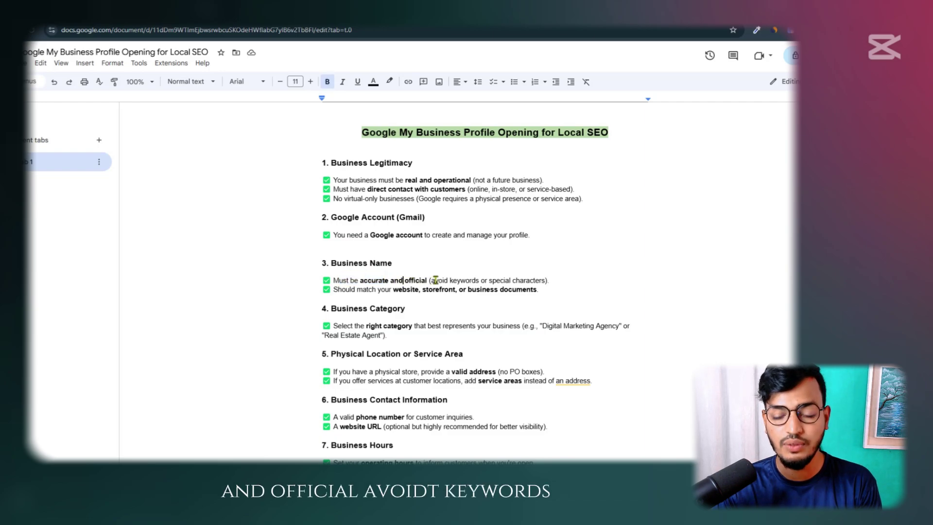
drag(436, 280, 490, 281)
click(516, 281)
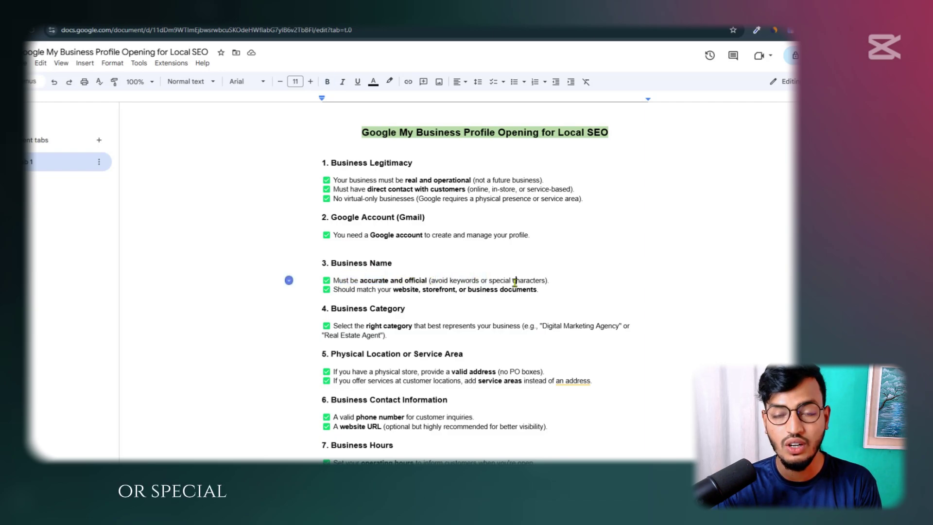
drag(351, 290, 460, 290)
click(407, 289)
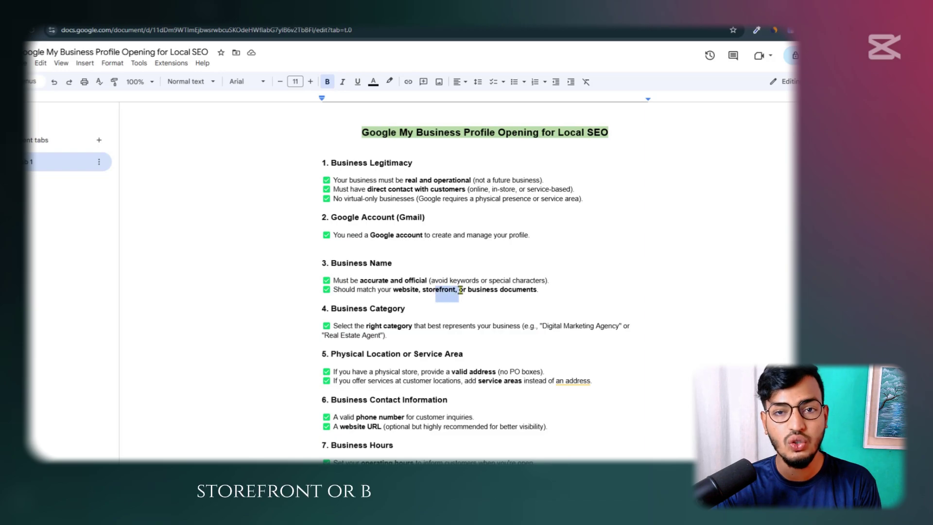
click(497, 290)
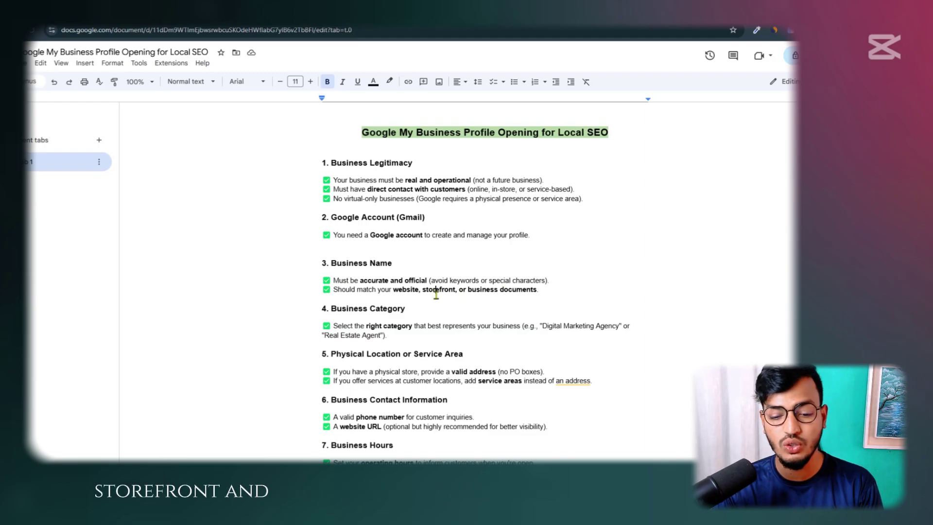
drag(472, 293, 547, 295)
click(546, 295)
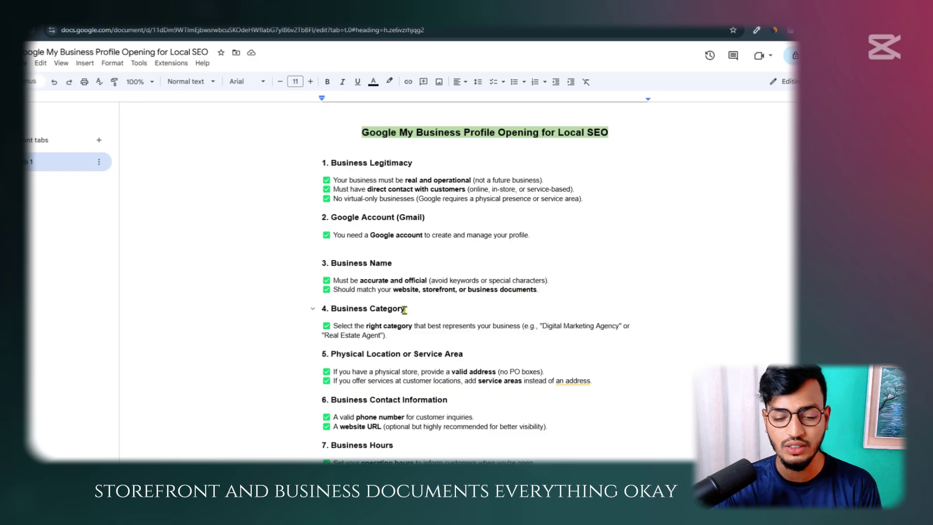
drag(330, 307, 596, 324)
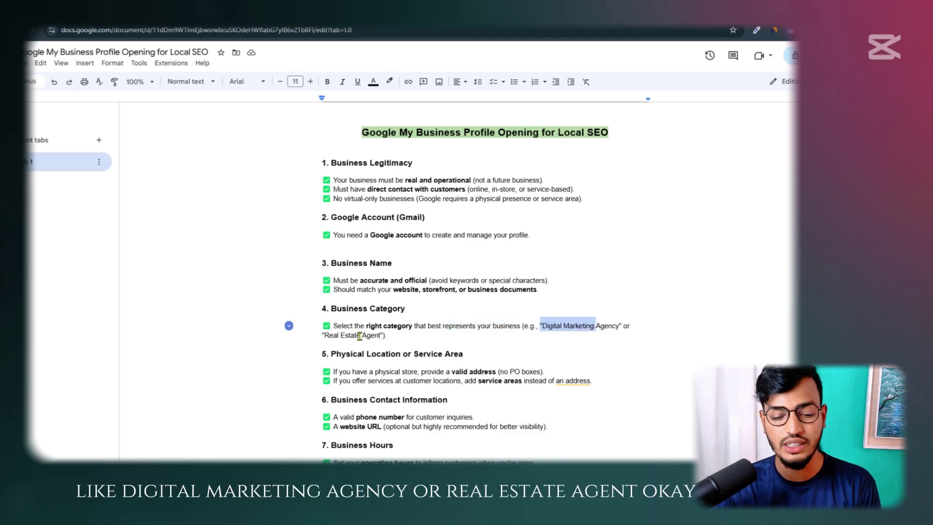
drag(329, 335, 374, 336)
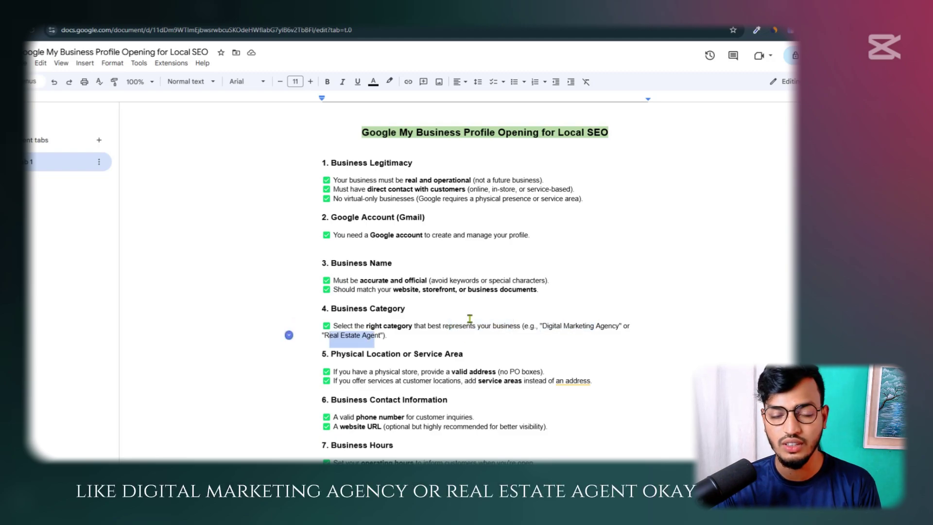
scroll(469, 318, down, 3)
click(364, 227)
drag(365, 227, 466, 227)
click(466, 227)
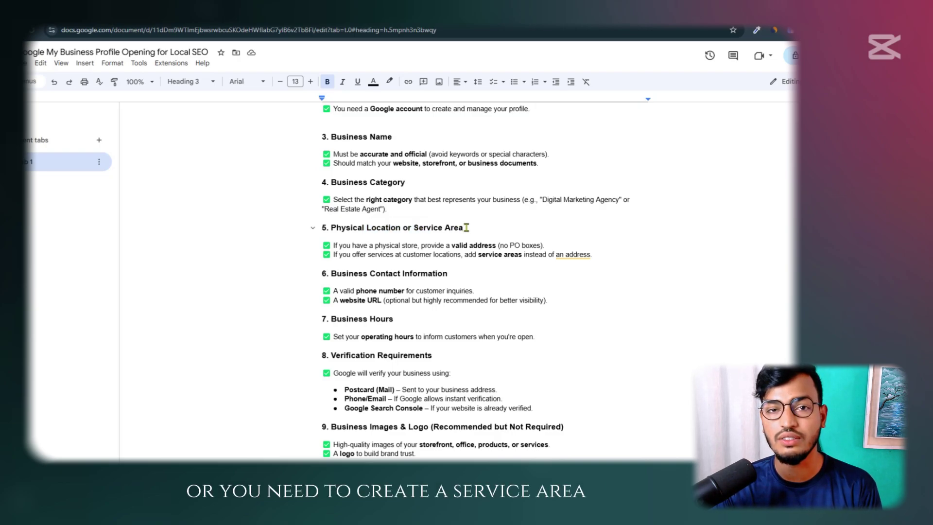
click(465, 217)
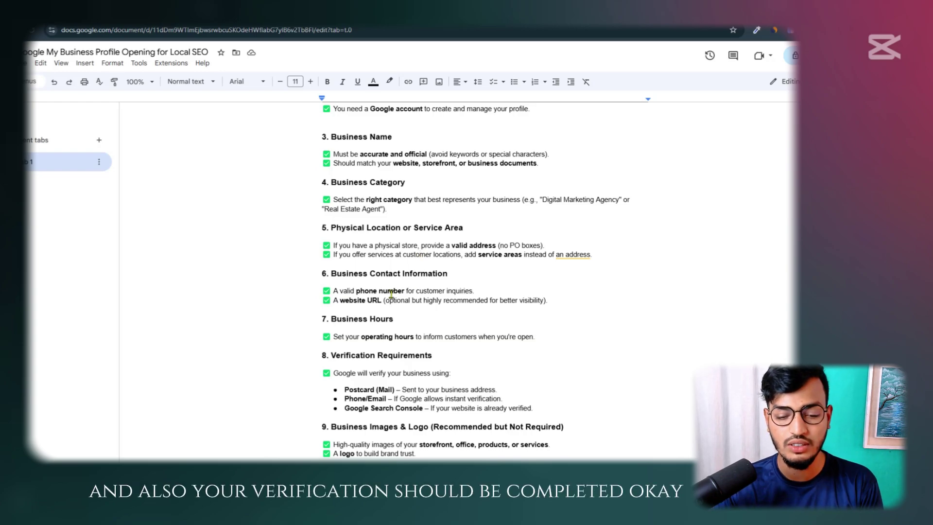
drag(331, 274, 448, 273)
click(480, 273)
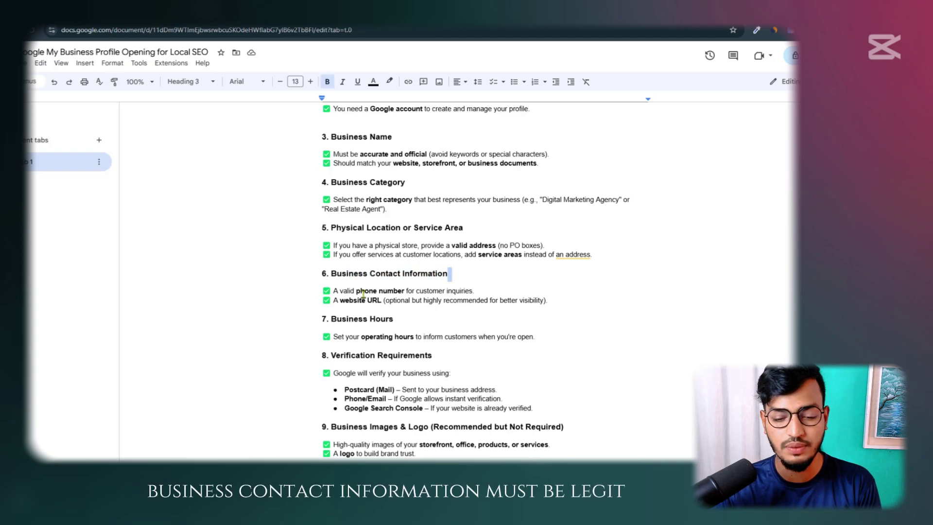
drag(336, 293, 445, 292)
drag(334, 302, 422, 302)
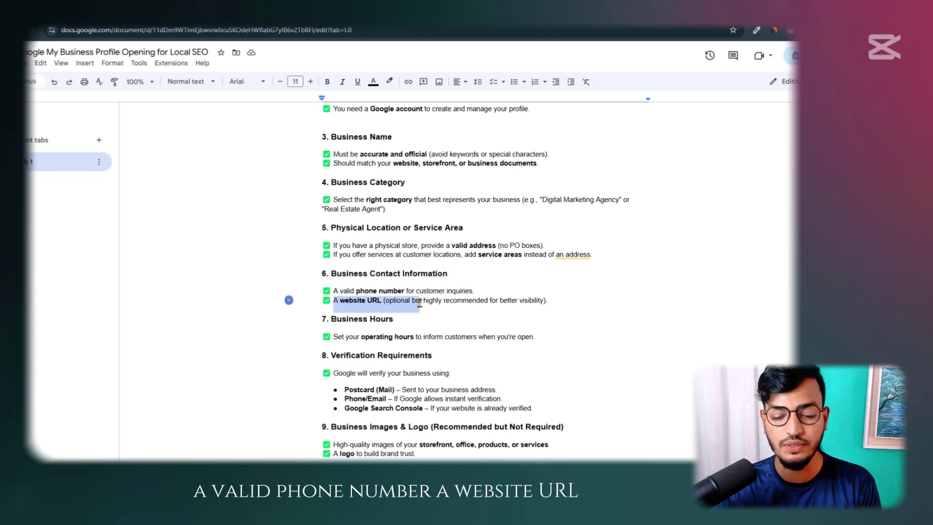
click(444, 303)
drag(331, 319, 417, 337)
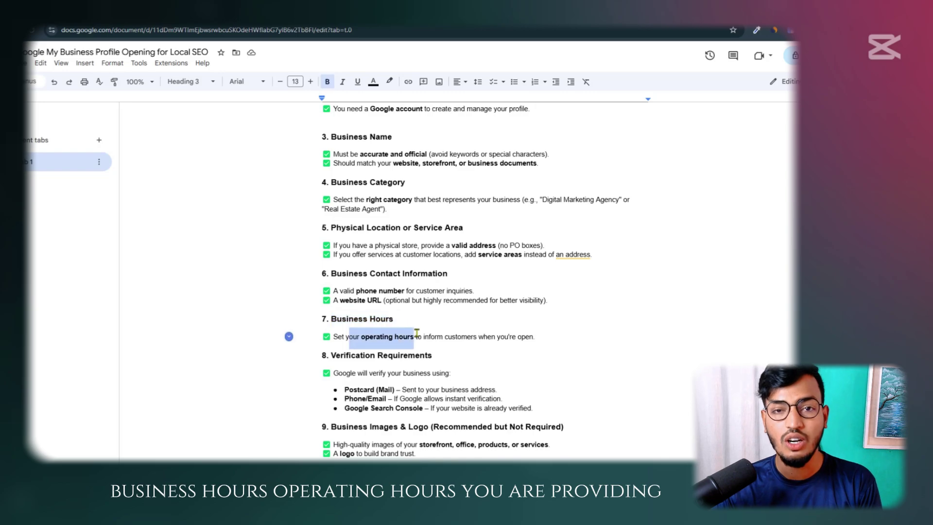
click(439, 331)
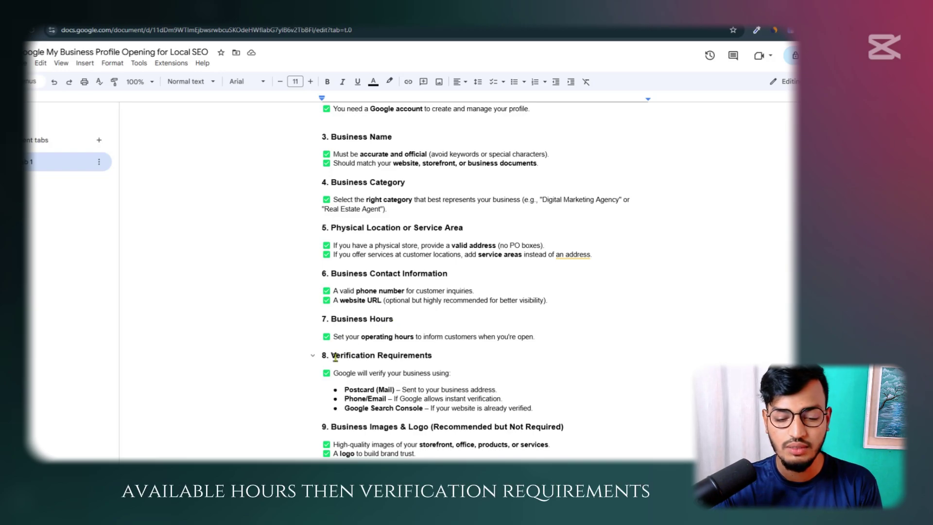
drag(334, 356, 436, 352)
click(436, 352)
drag(345, 390, 418, 410)
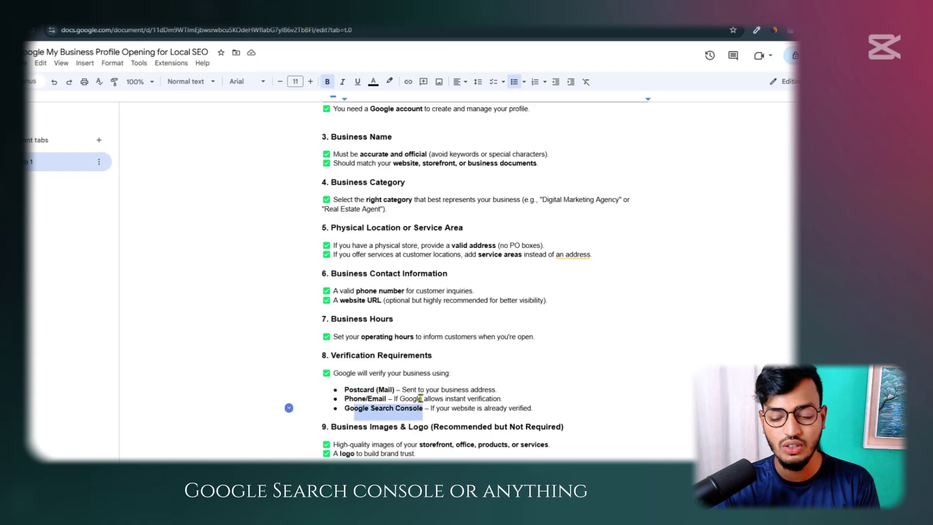
scroll(416, 379, down, 3)
drag(333, 303, 521, 302)
click(451, 303)
click(557, 302)
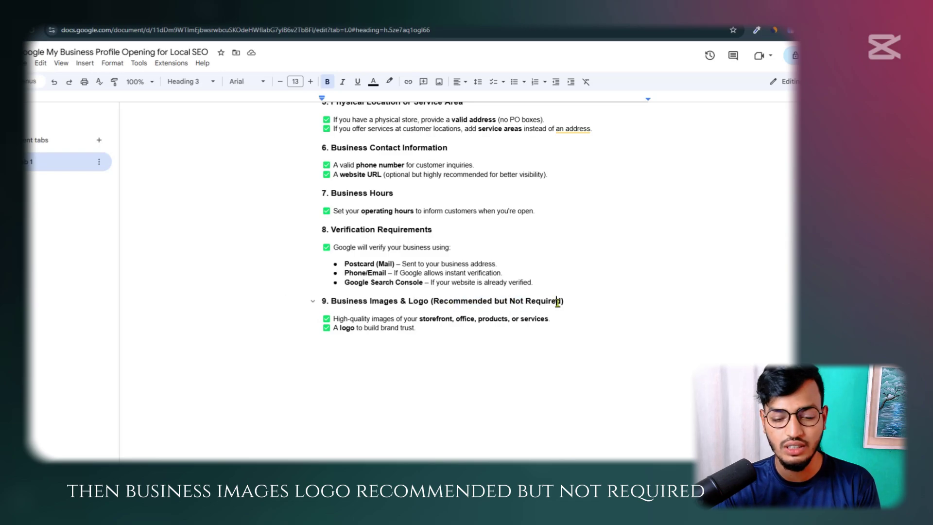
scroll(407, 319, up, 6)
scroll(406, 319, down, 3)
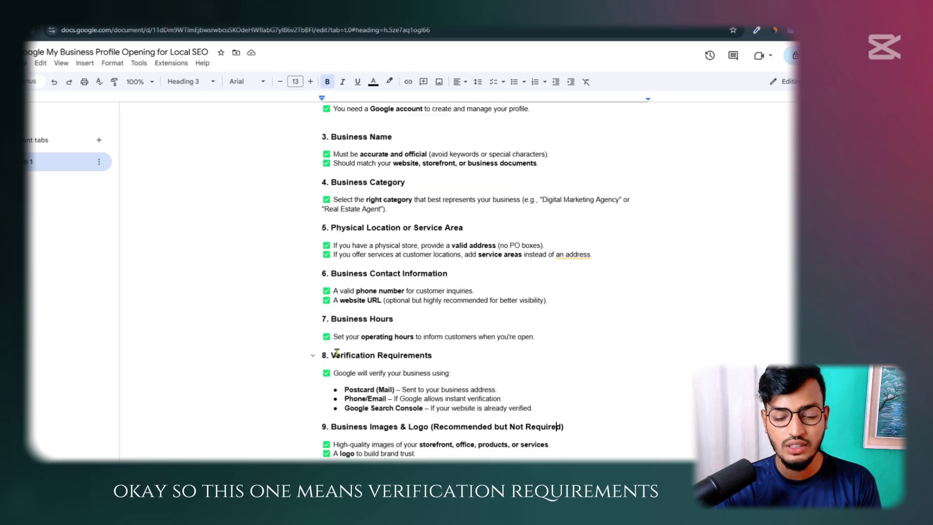
drag(333, 355, 432, 355)
click(450, 355)
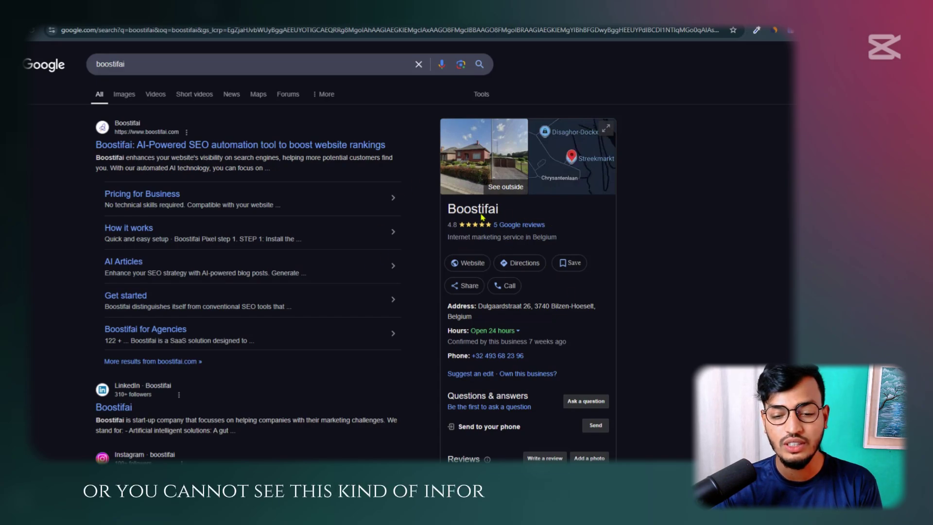
Search for 'google my business' and open the 'Get Listed on Google' result
drag(456, 209, 536, 213)
click(656, 251)
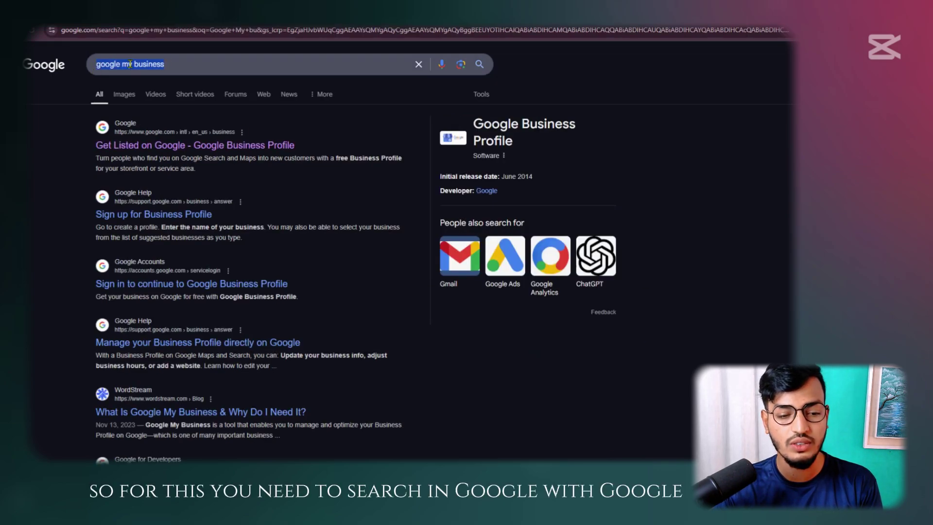
click(175, 64)
click(28, 132)
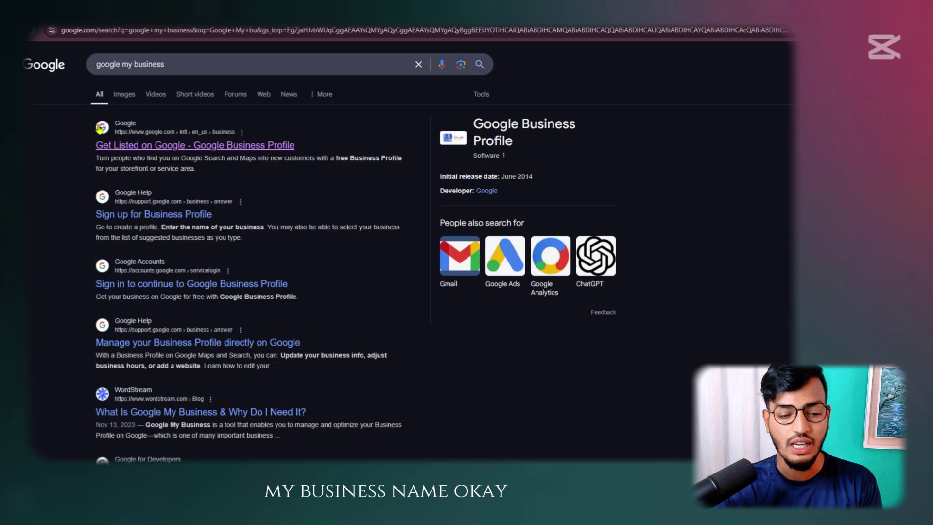
click(167, 145)
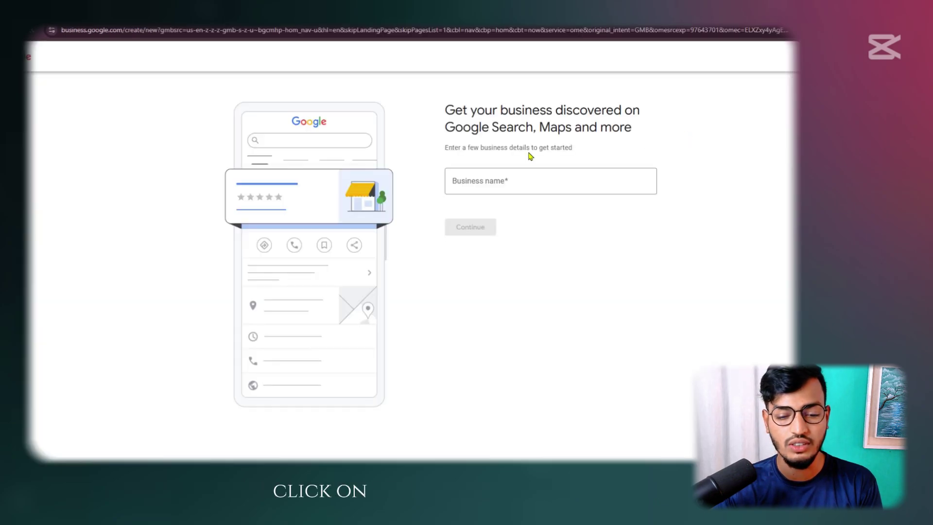
Enter 'Digital Marketing Agency 01' as the business name and continue
click(500, 181)
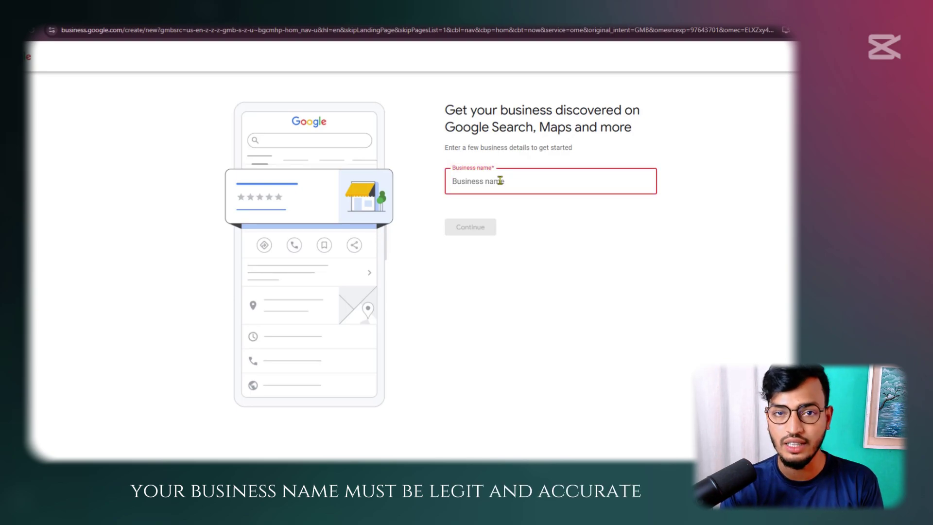
text(Di)
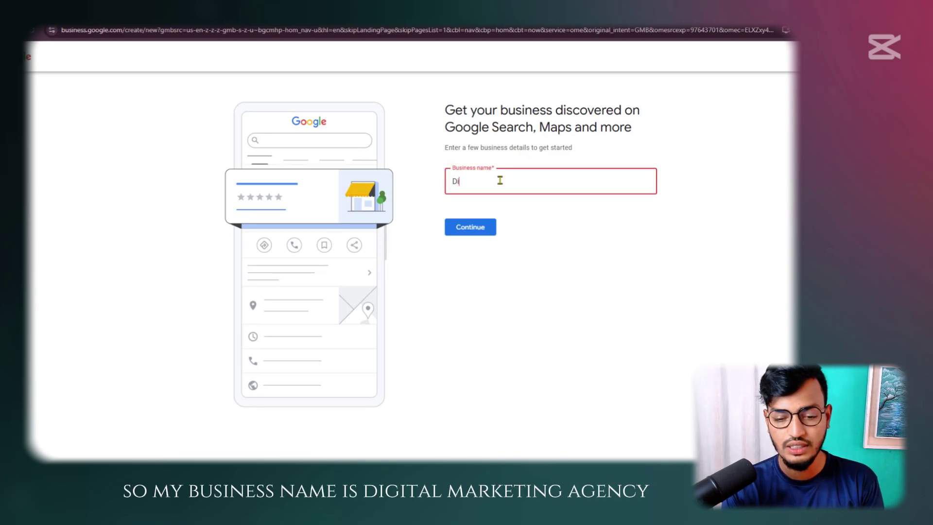
text(gital Marketing Age)
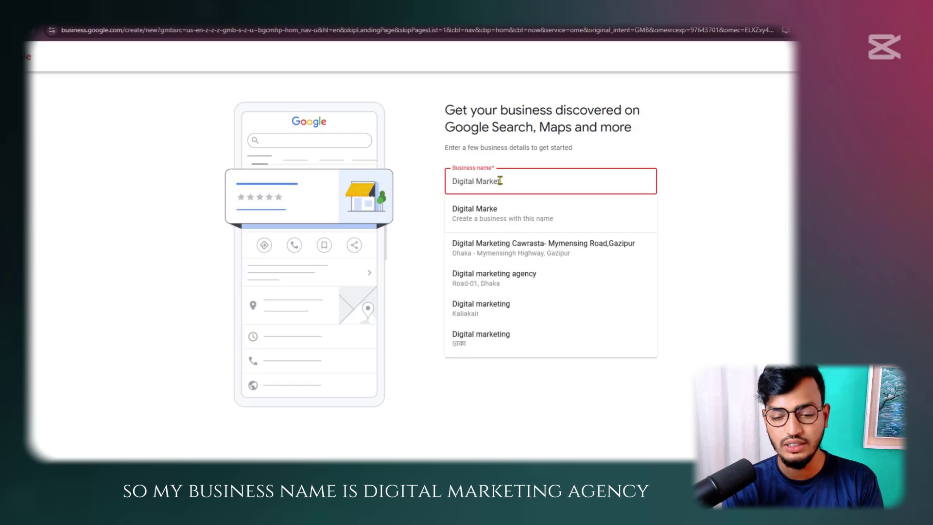
text(ncy 01)
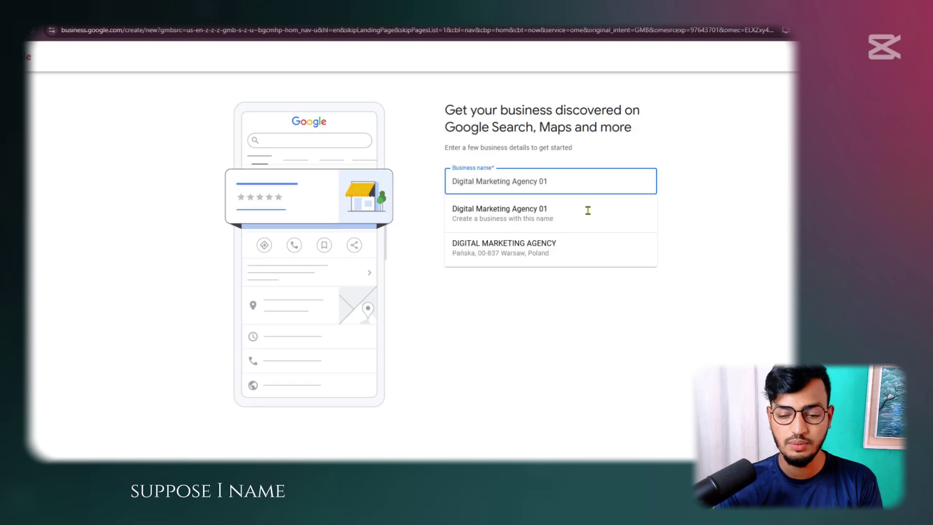
click(727, 202)
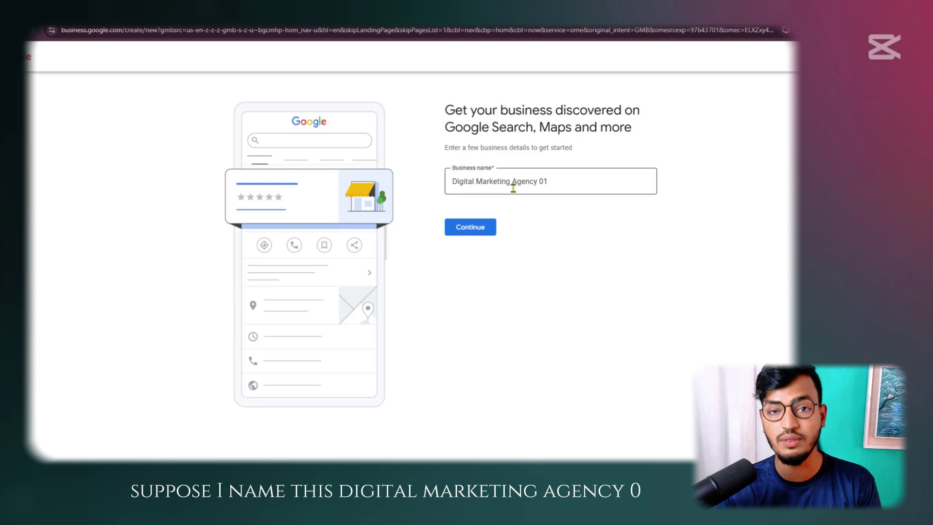
click(463, 228)
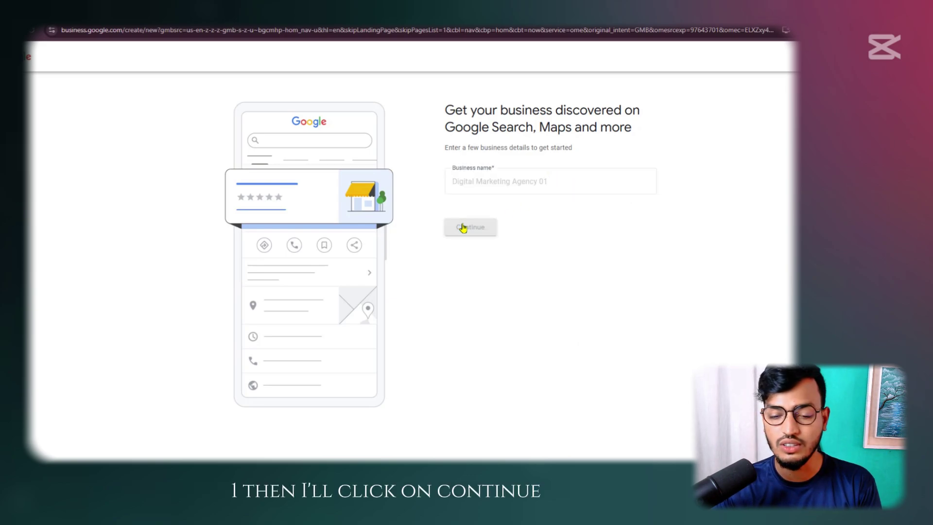
drag(330, 108, 452, 129)
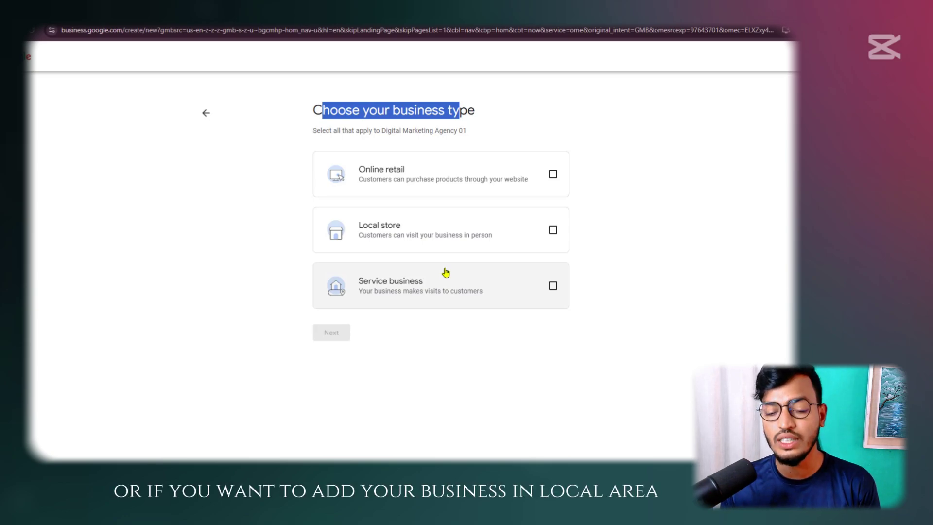
Choose Local store as the business type and 'Marketing agency' as the business category
click(371, 234)
click(329, 333)
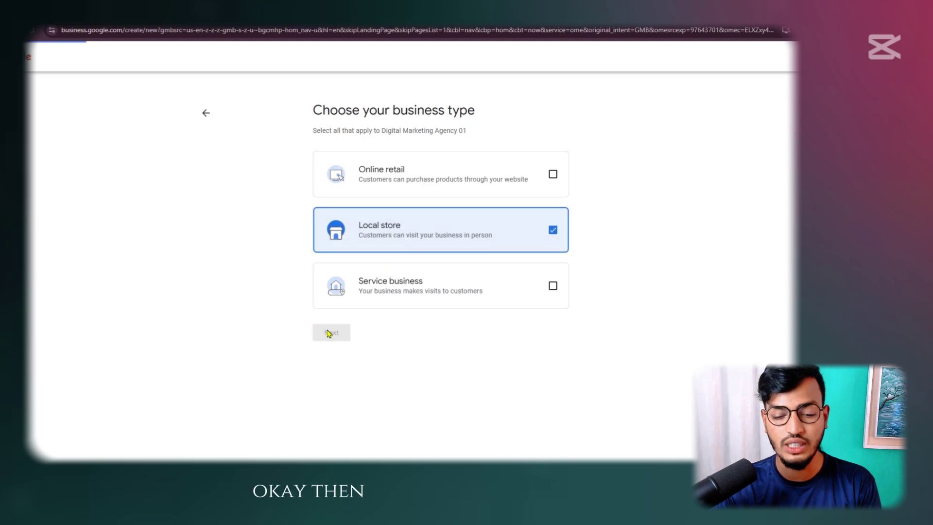
click(486, 177)
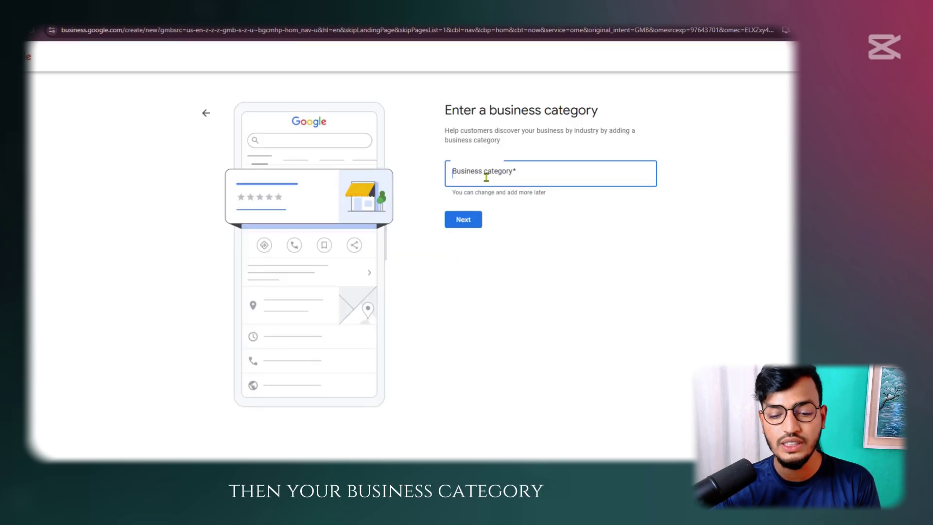
text(Mar)
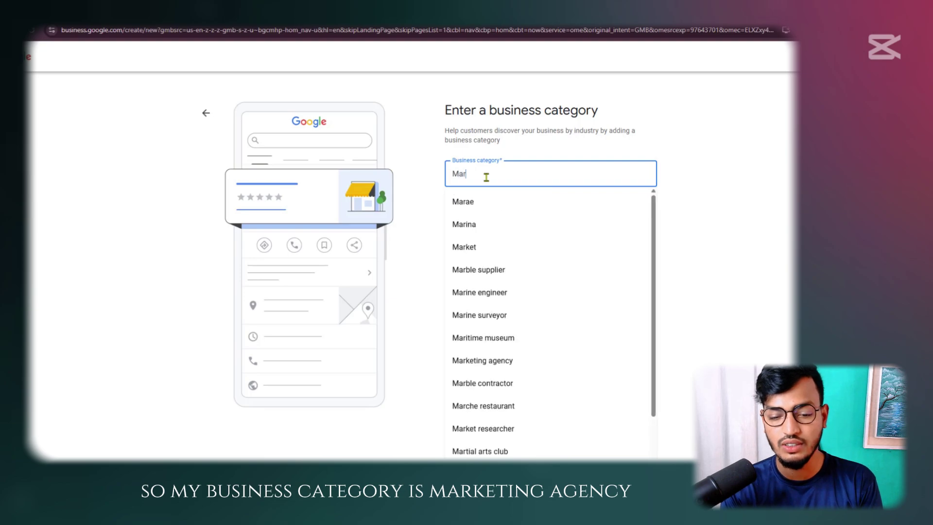
text(ketin)
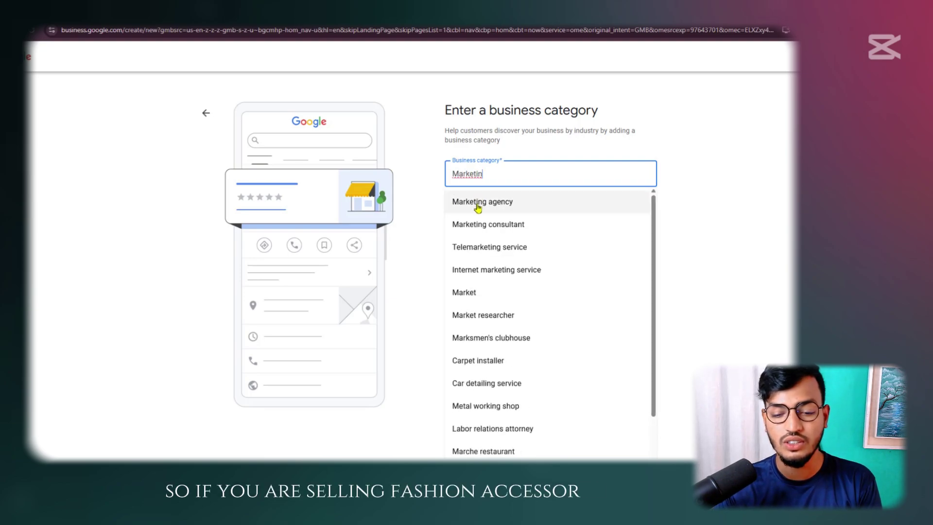
click(479, 202)
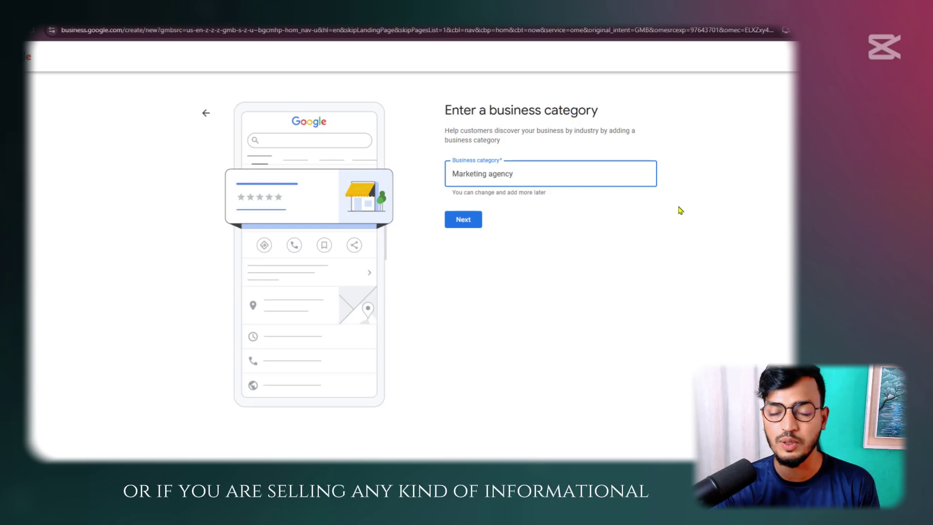
triple_click(558, 175)
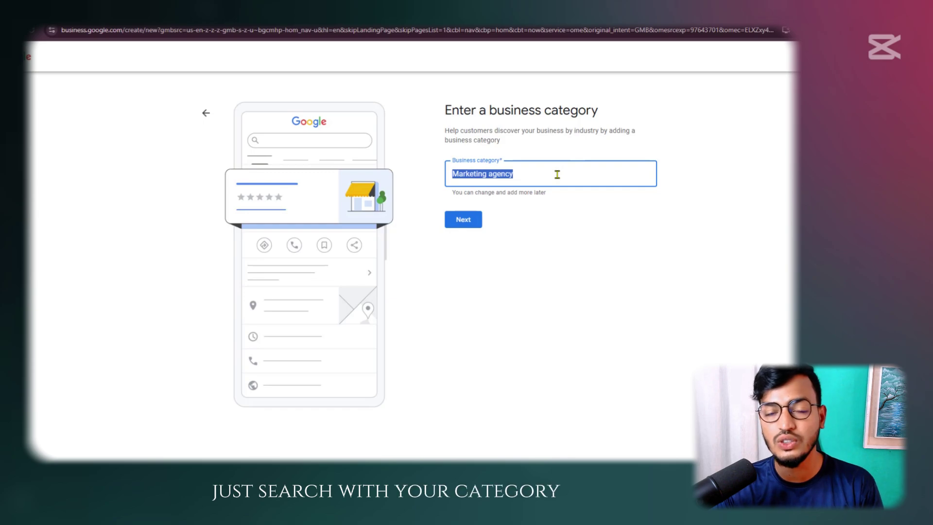
click(536, 226)
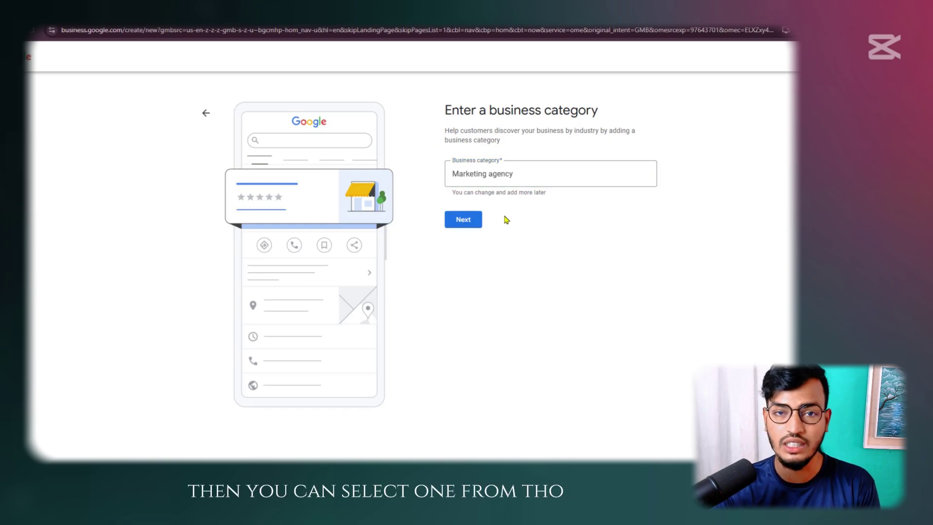
click(465, 220)
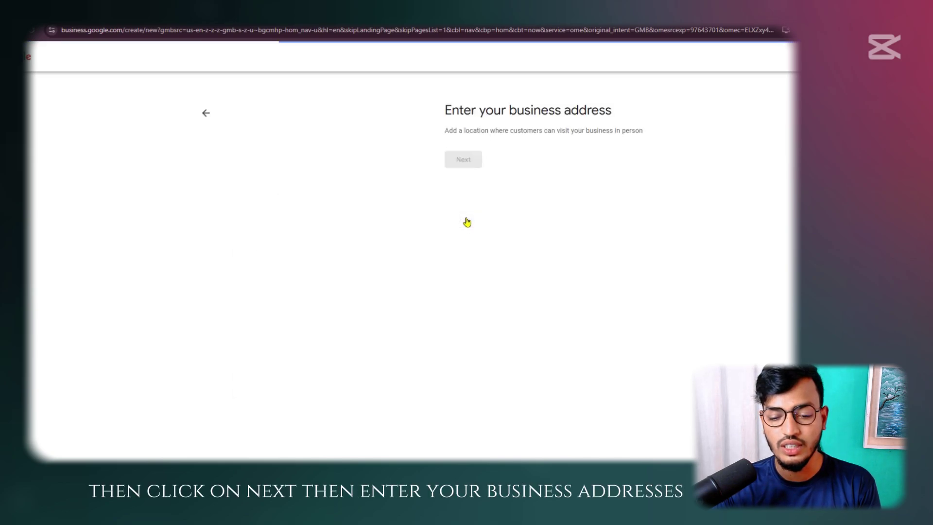
Enter the Bangladesh address: street 'Dhaka,', city Dhaka, postal code 1712, and submit it
drag(500, 113, 638, 117)
click(618, 135)
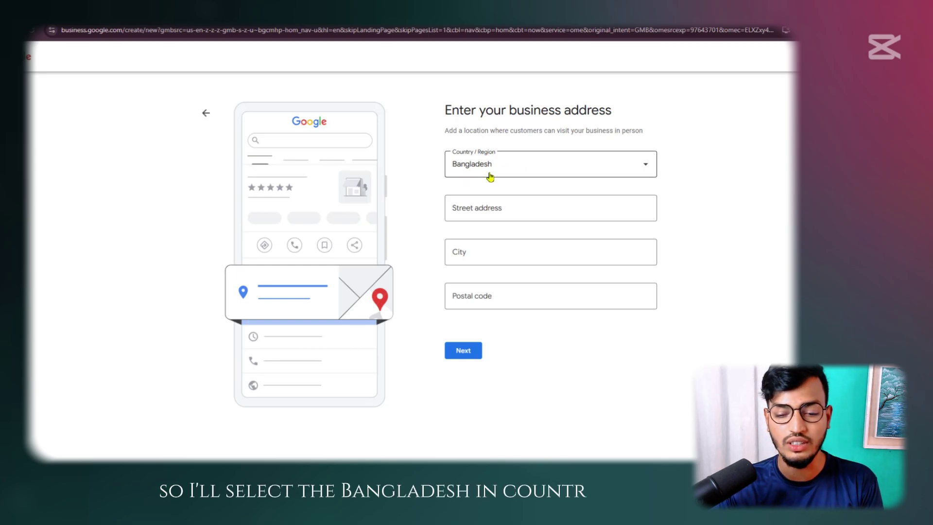
click(529, 169)
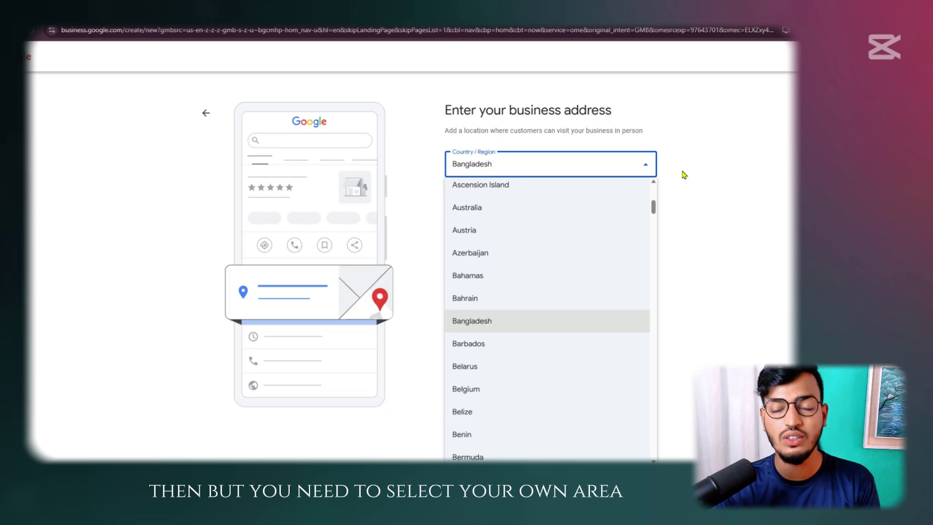
click(682, 173)
click(492, 212)
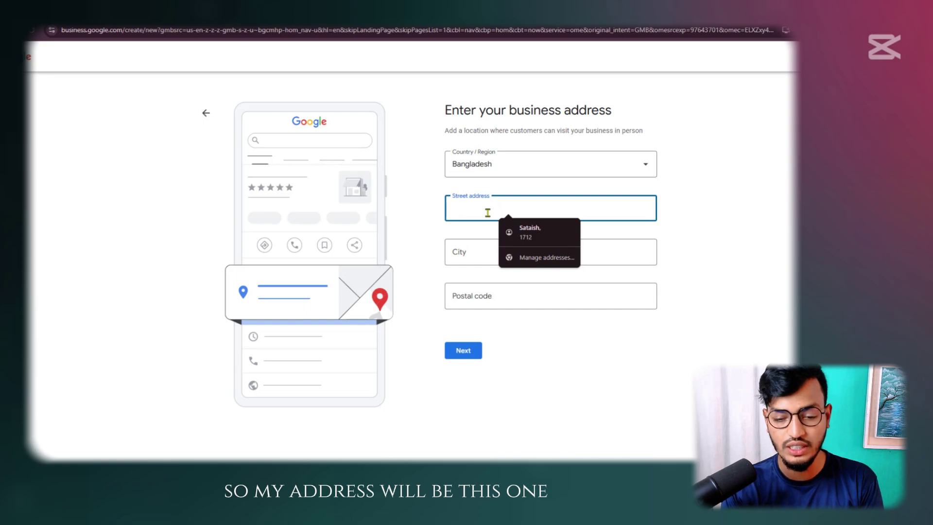
text(Dhaka,)
click(486, 283)
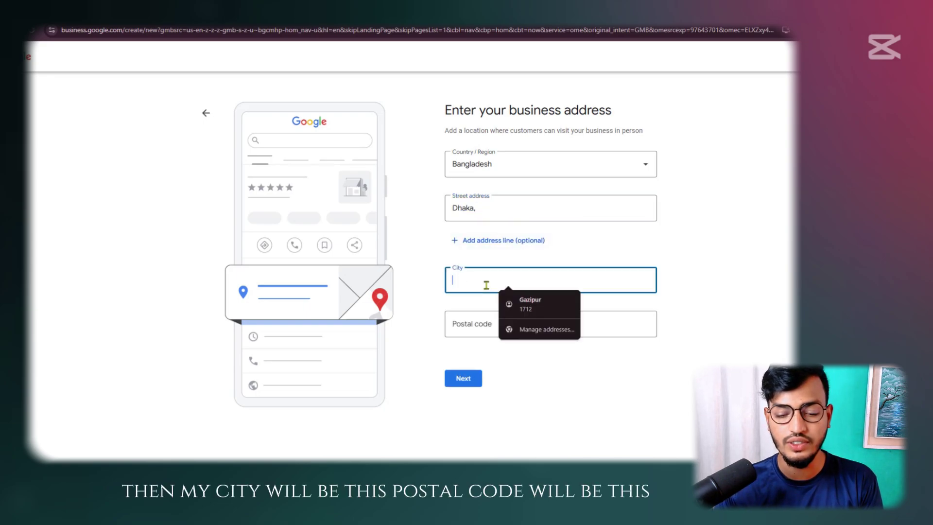
text(Dhaka)
click(489, 324)
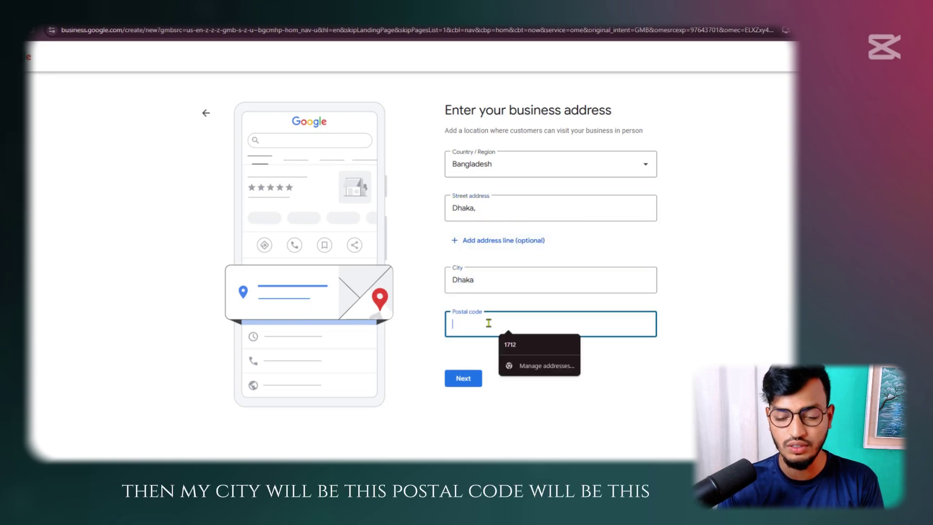
text(1712)
click(466, 379)
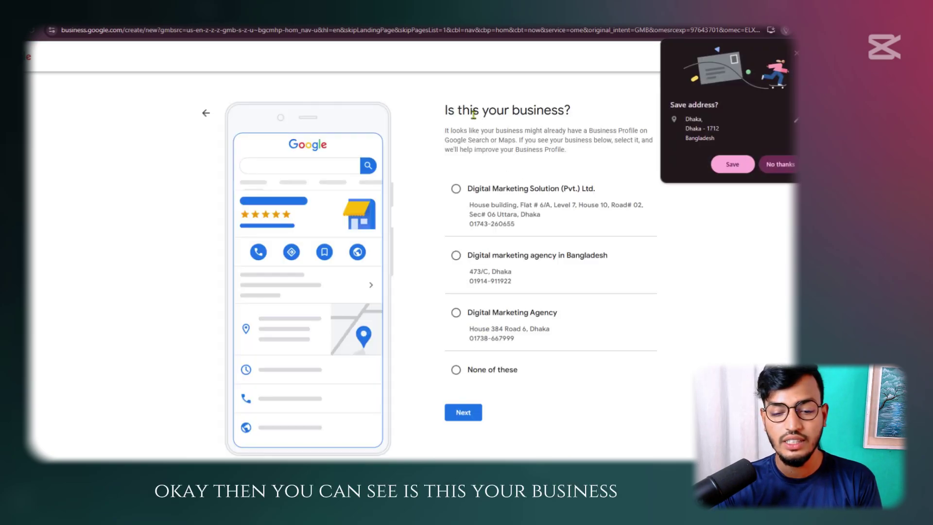
Save the address in Chrome and decline the suggested existing listings
drag(446, 103, 553, 110)
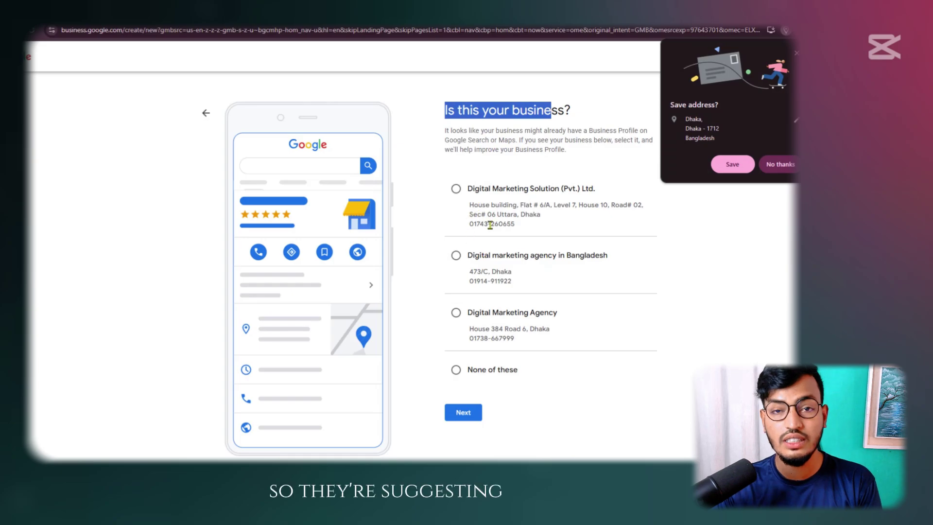
click(733, 165)
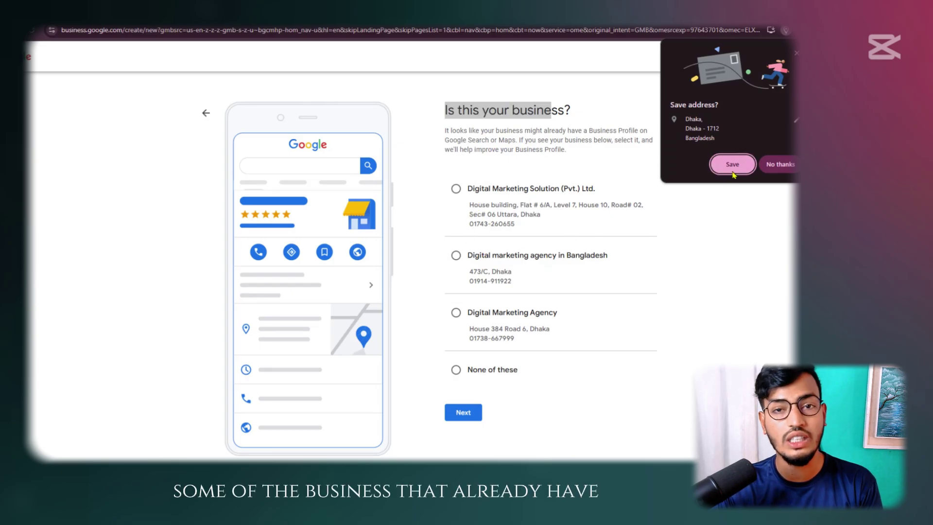
click(700, 263)
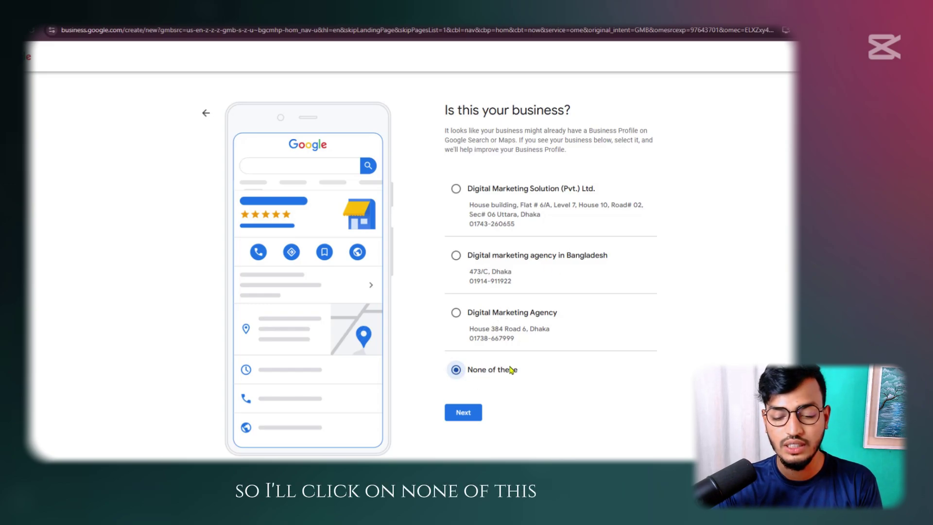
click(463, 411)
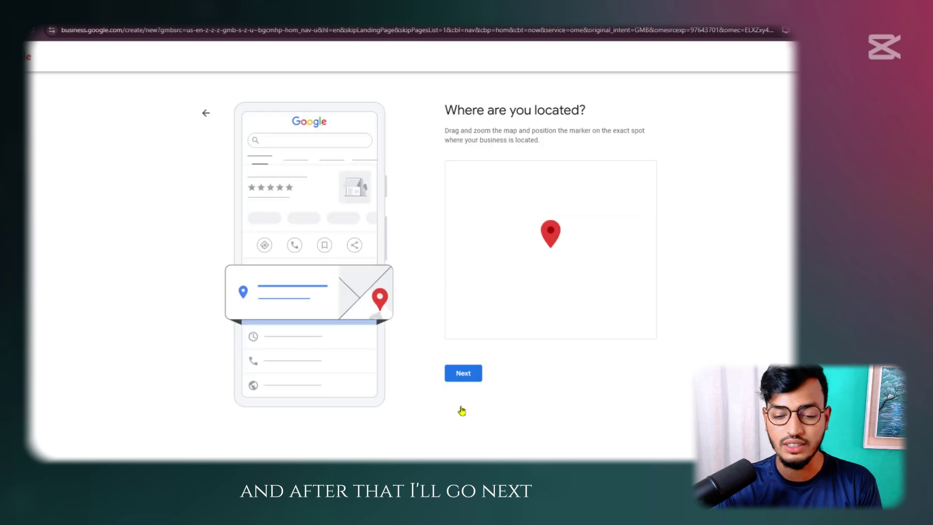
Make the map adjustable, then zoom and pan it around the business marker
drag(457, 109, 563, 110)
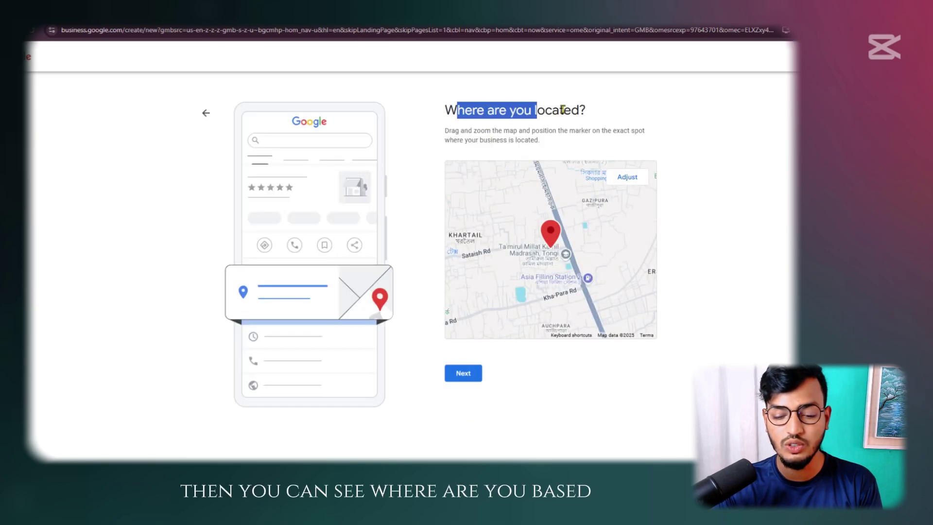
click(677, 118)
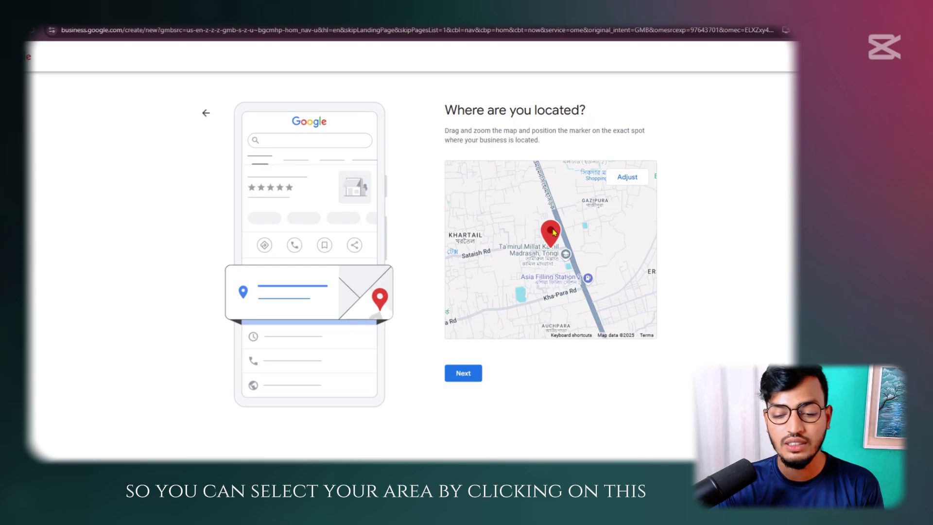
click(630, 179)
scroll(557, 240, up, 5)
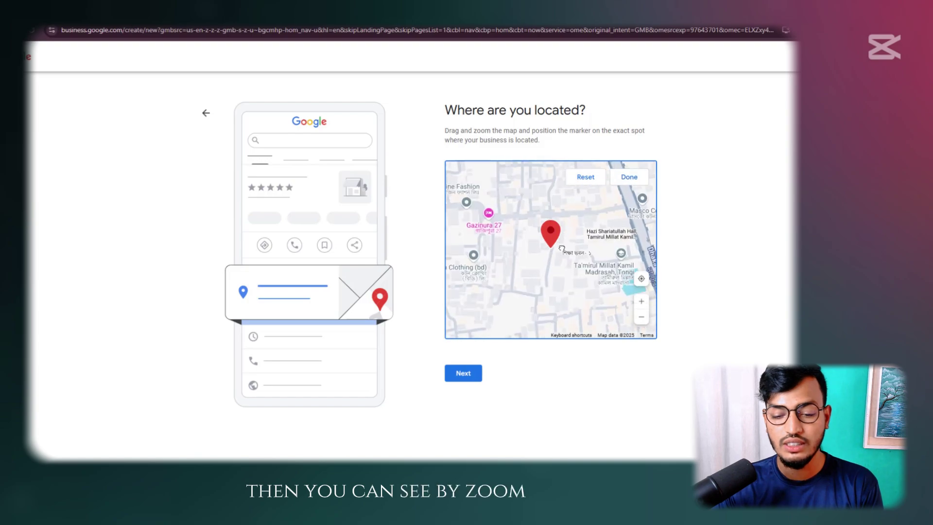
scroll(556, 240, up, 5)
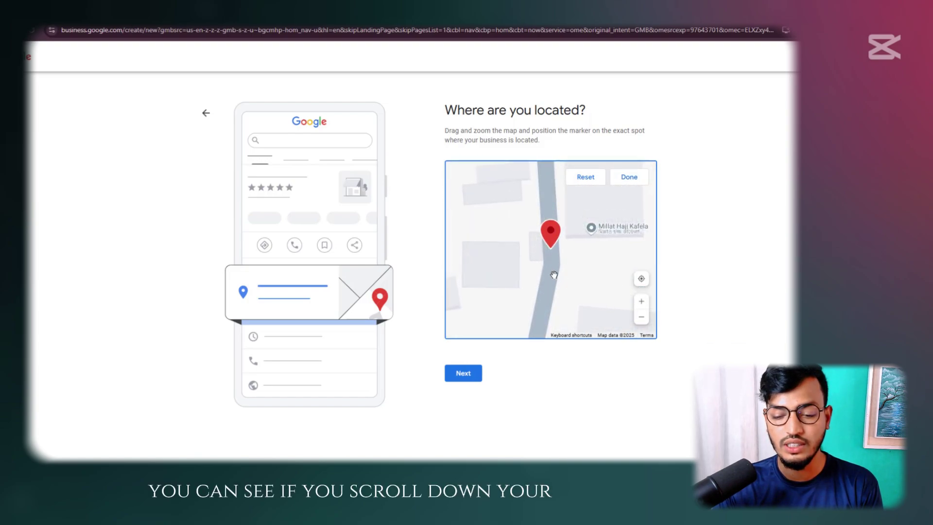
scroll(554, 270, down, 4)
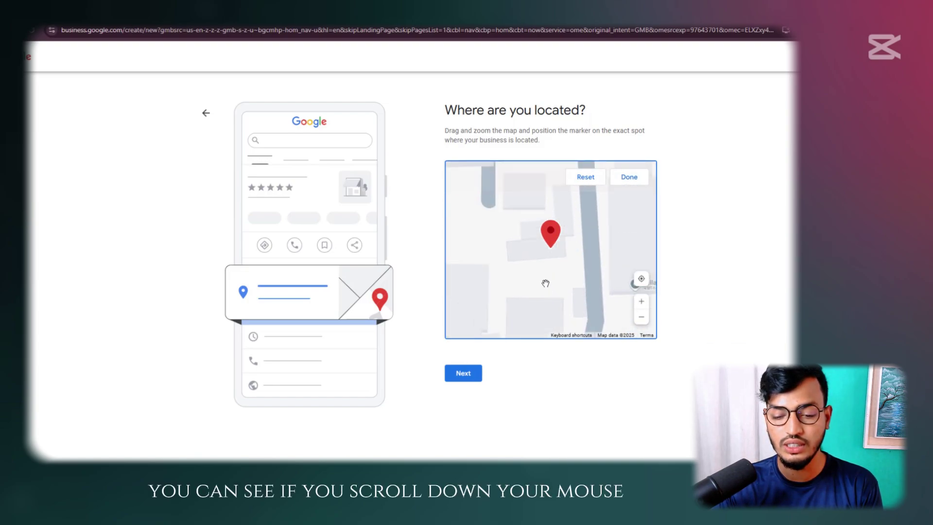
mouse_move(546, 286)
mouse_down()
mouse_move(551, 294)
mouse_move(546, 274)
mouse_up()
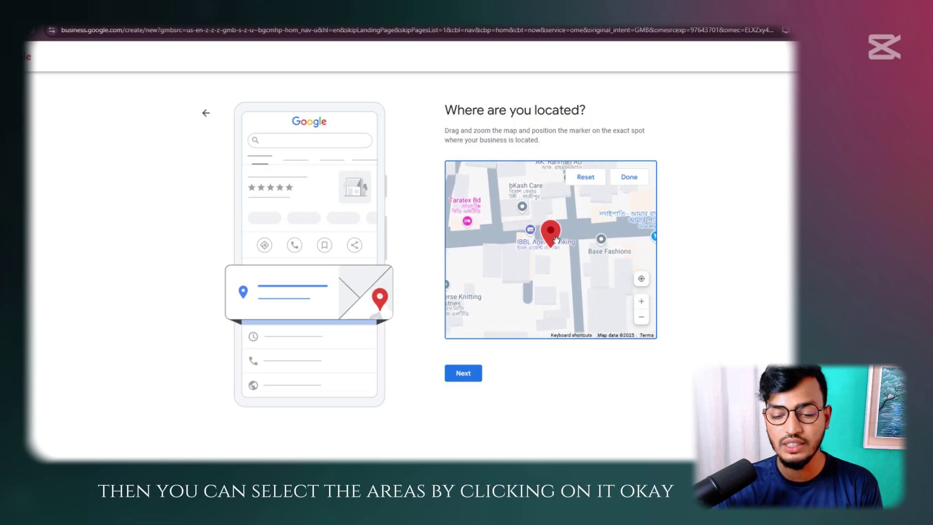
drag(557, 240, 569, 246)
Try centering on the current location, answer the location permission prompts, and confirm the pin
click(642, 279)
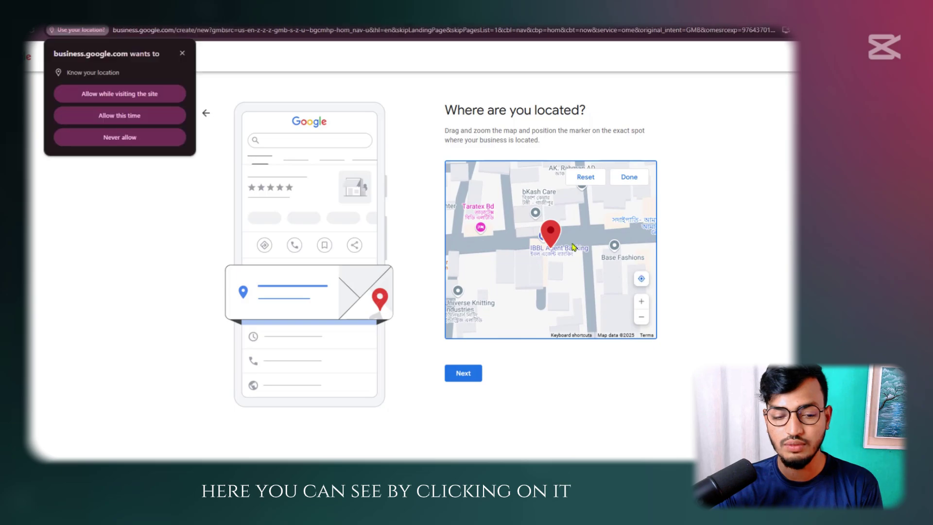
click(164, 97)
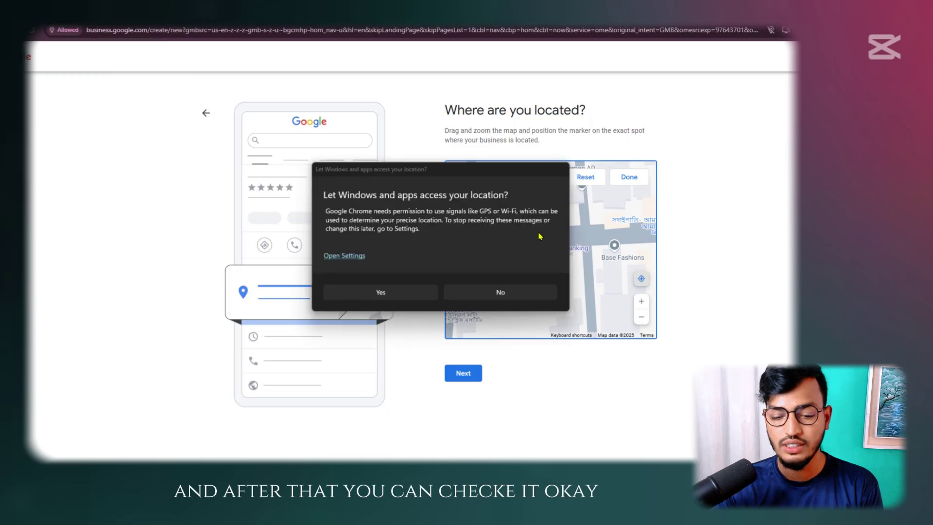
click(504, 292)
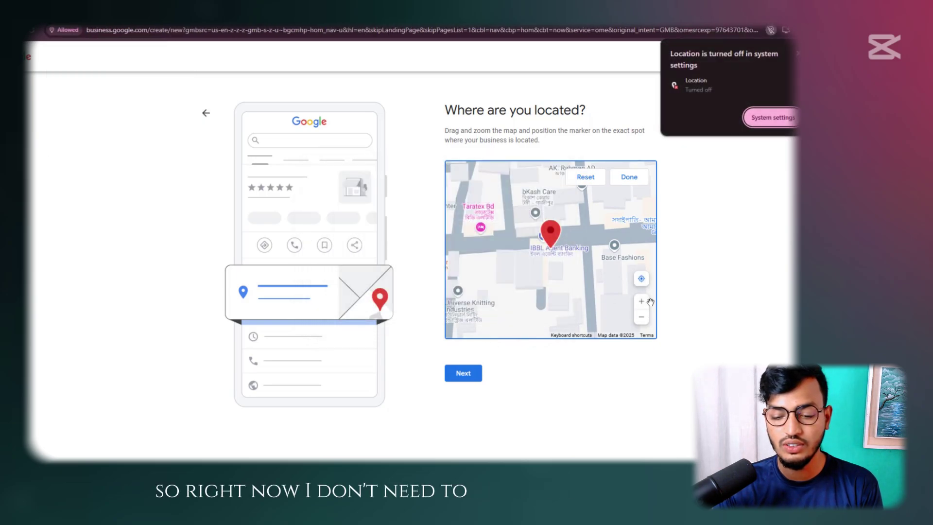
click(701, 238)
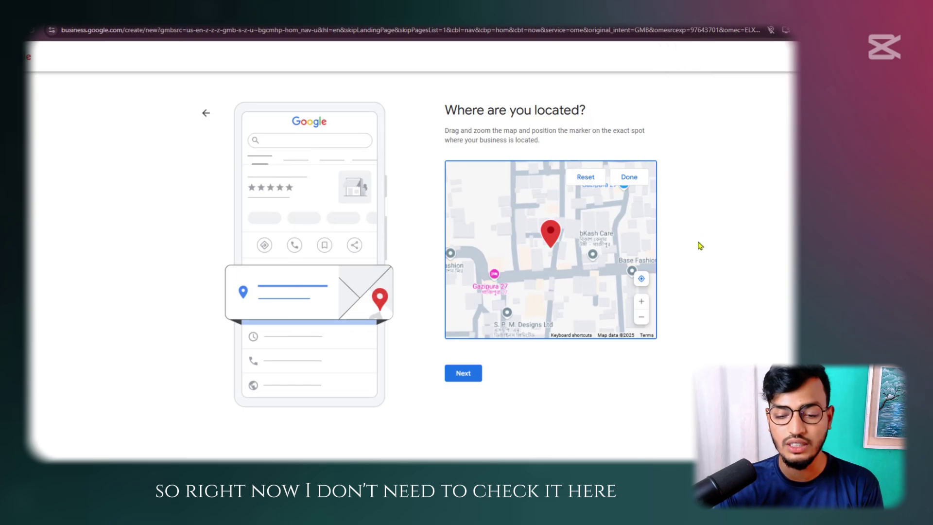
click(465, 373)
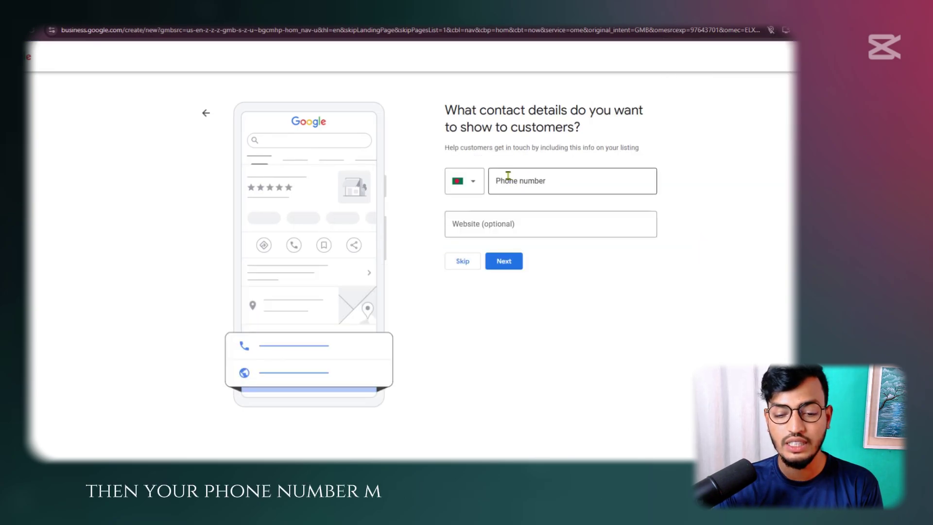
Enter the business phone number and the website digitalmarketingagency.com, then submit
click(508, 179)
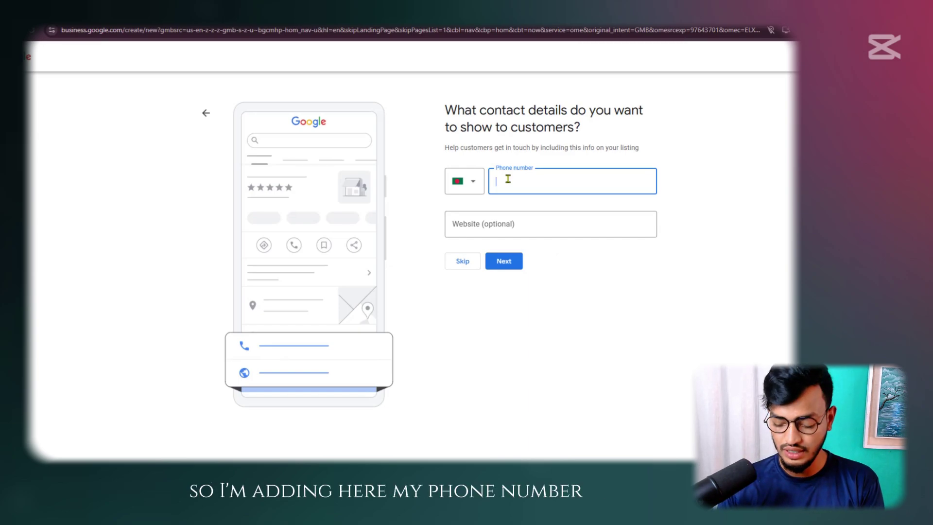
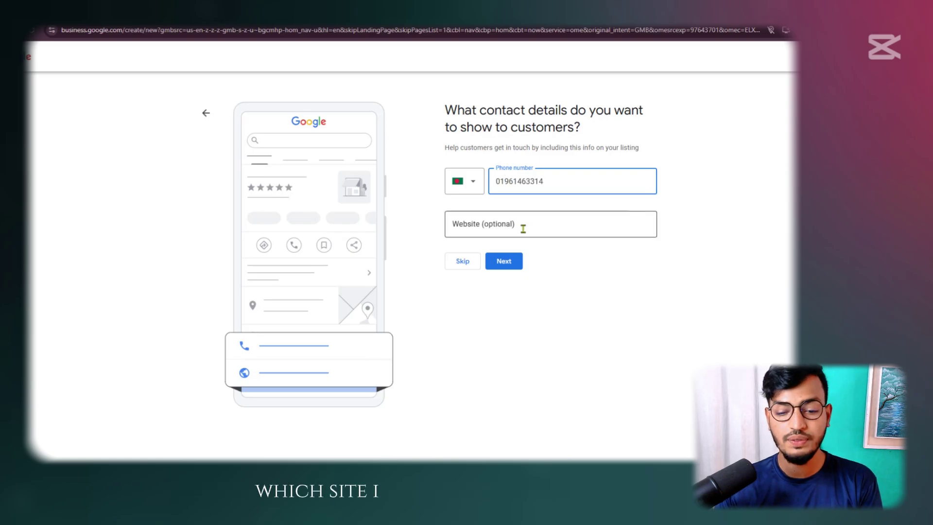
click(523, 228)
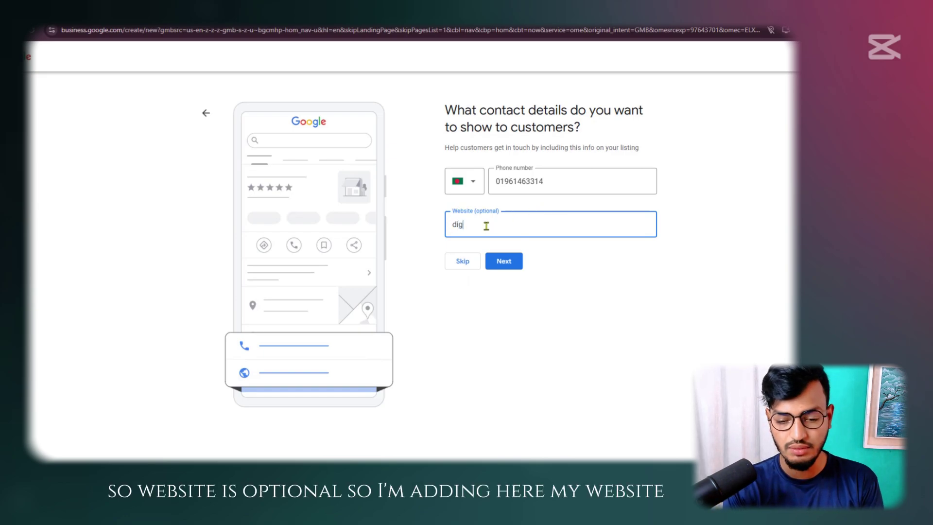
text(rketingagency.com)
click(502, 261)
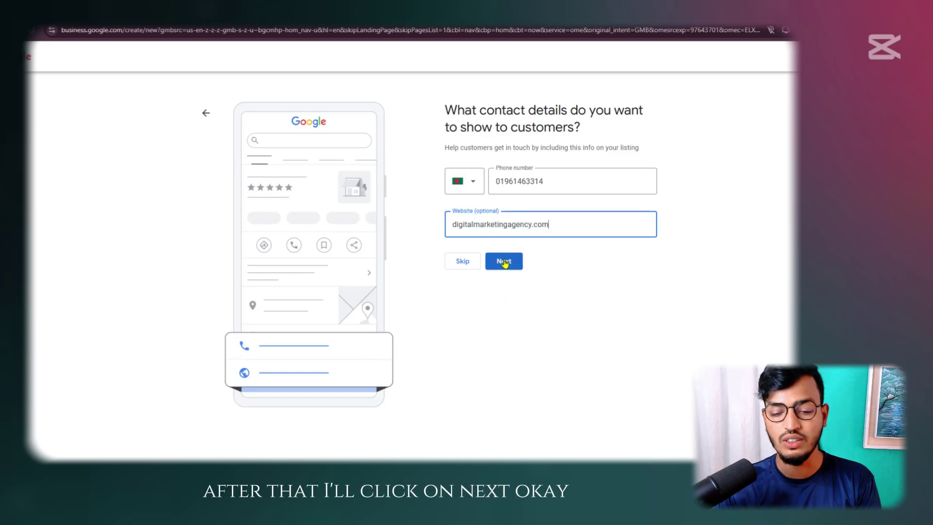
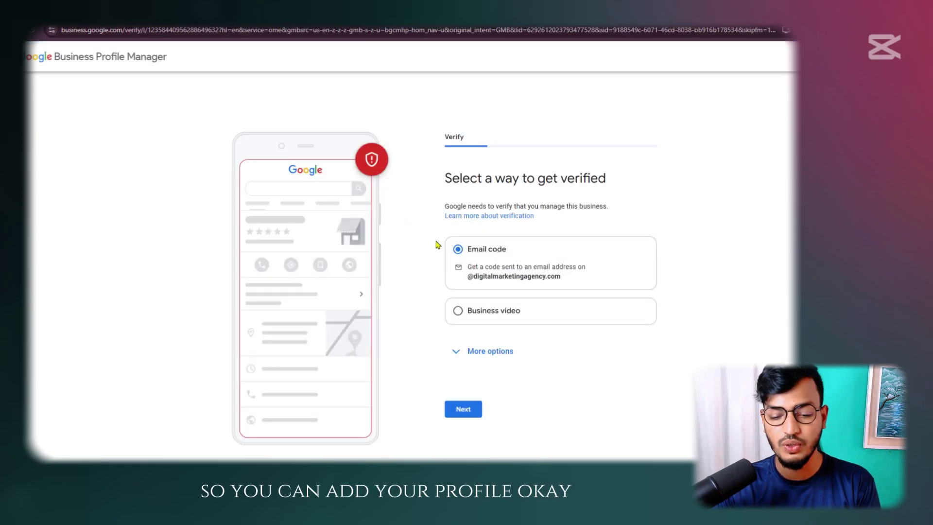
Compare the Email code and Business video verification options on the verification page
drag(452, 182, 599, 178)
click(599, 178)
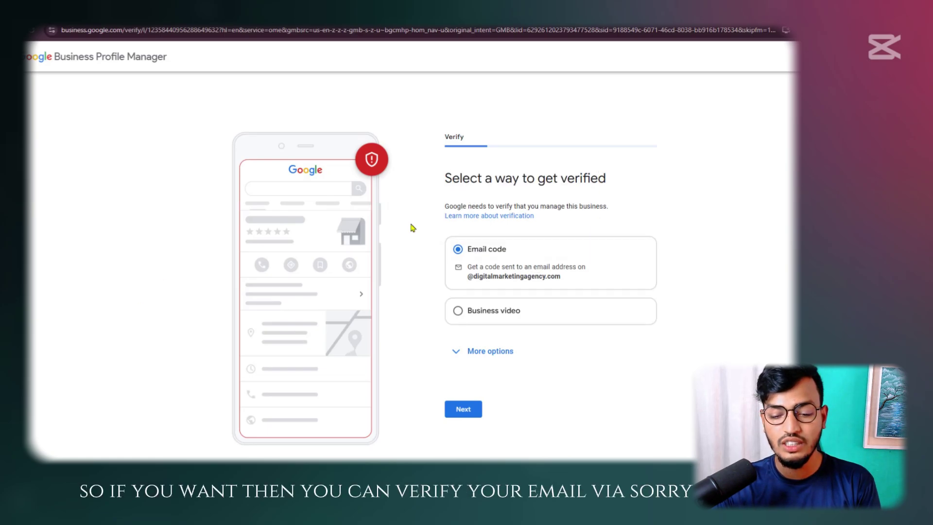
drag(463, 179, 625, 176)
click(572, 209)
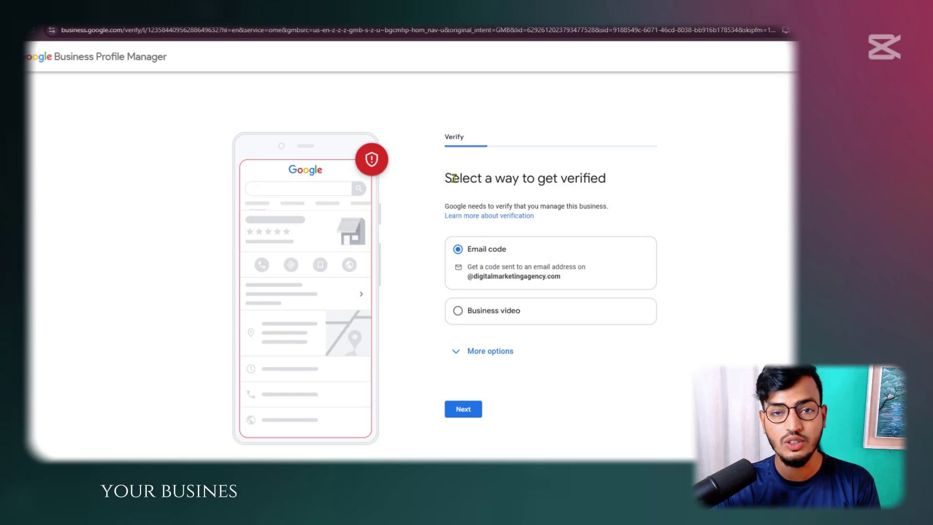
drag(452, 179, 606, 178)
click(520, 264)
click(492, 312)
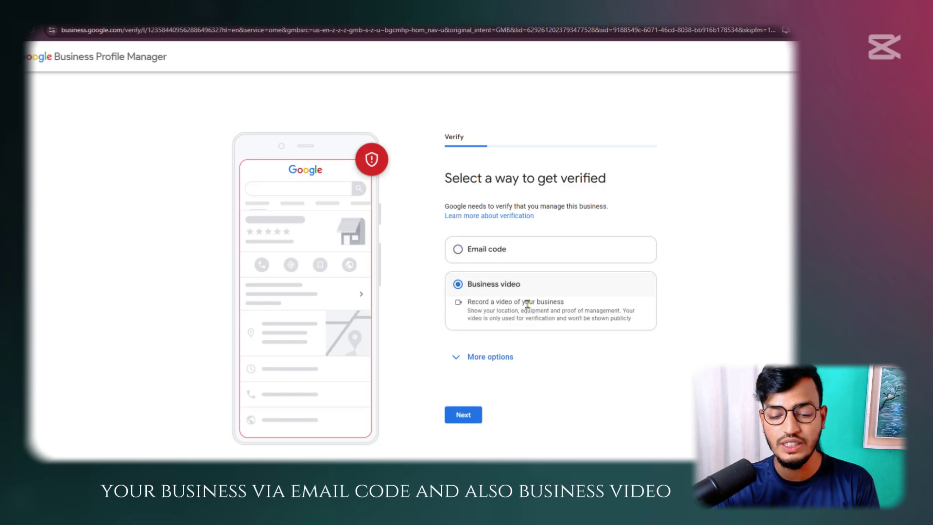
click(612, 250)
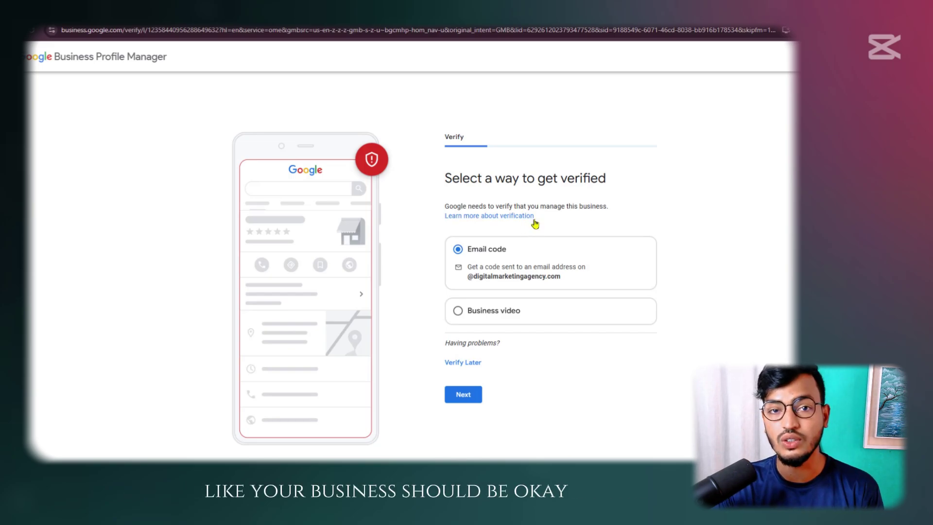
Review the business video requirements, then choose Verify Later and confirm it
click(458, 311)
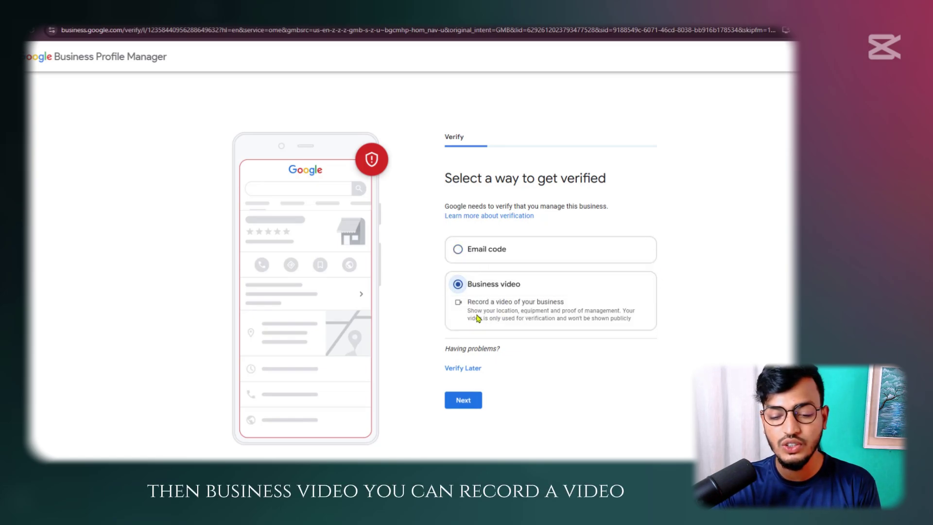
drag(477, 311, 467, 310)
click(634, 310)
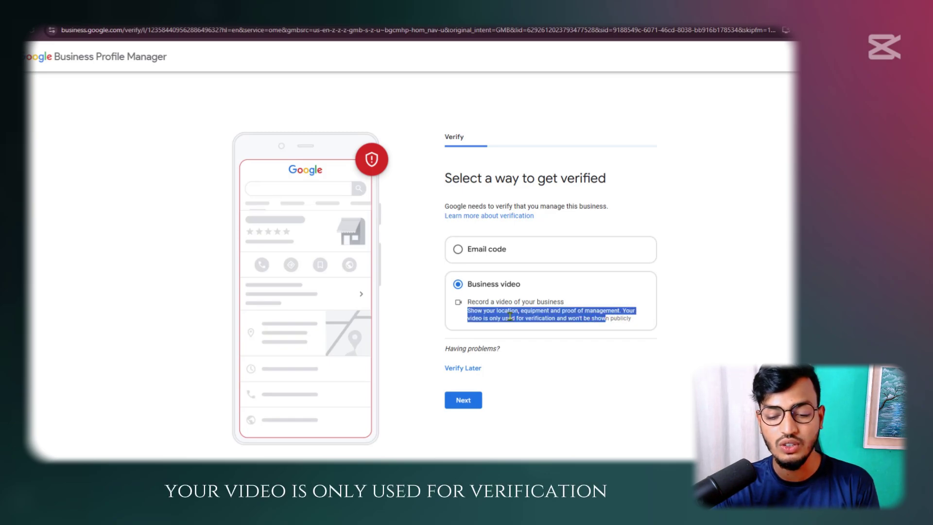
click(629, 313)
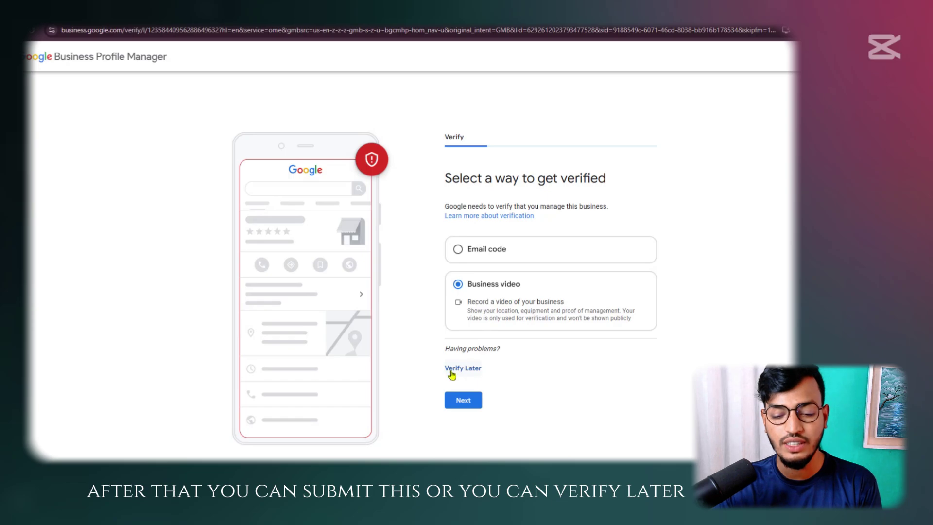
click(488, 257)
click(479, 308)
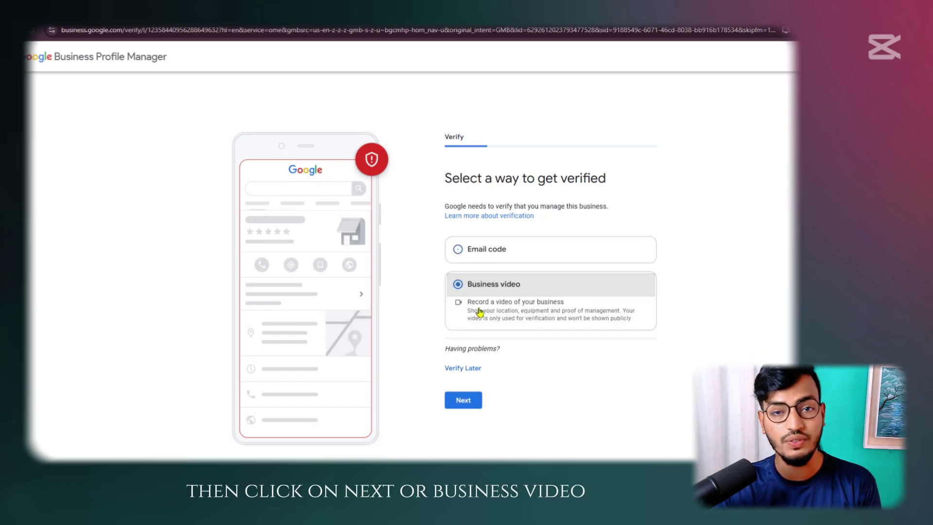
click(463, 370)
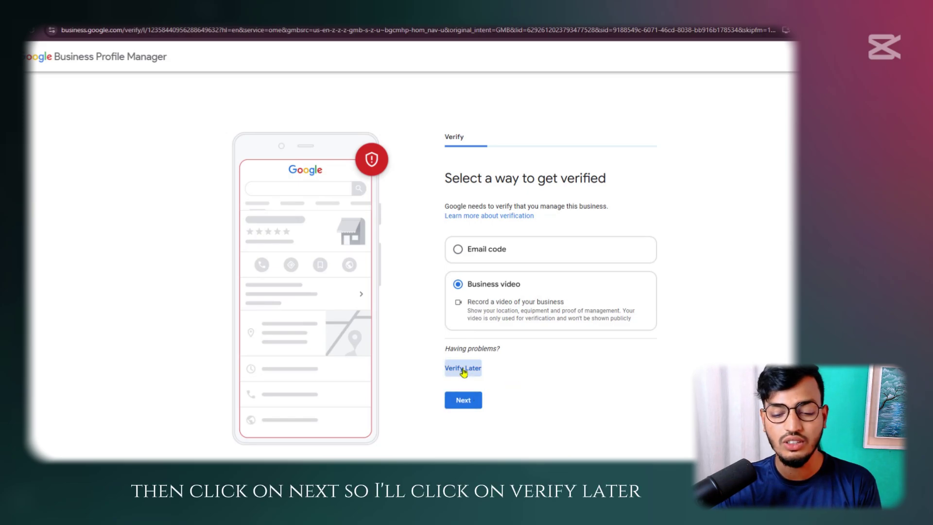
click(513, 294)
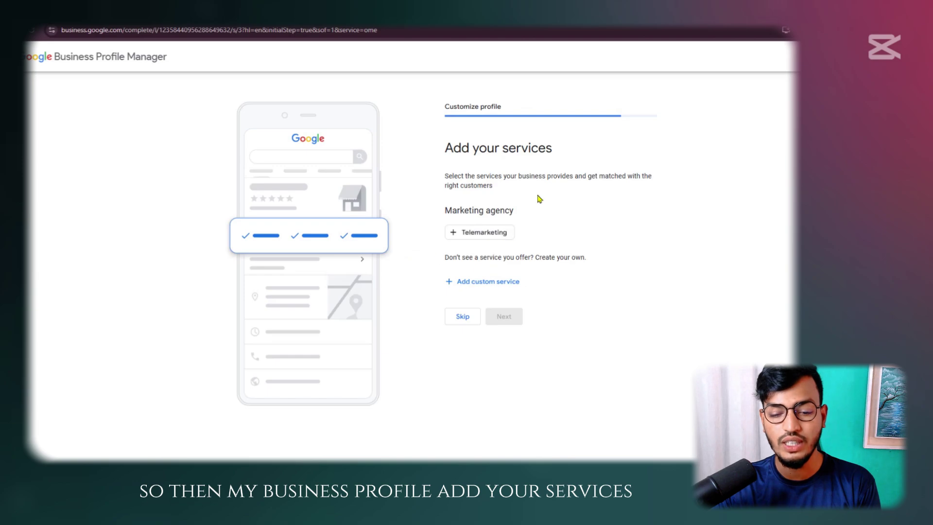
Add Digital Marketing and Advertising as custom services, pick the Telemarketing suggestion, and continue
drag(440, 151, 566, 161)
click(586, 152)
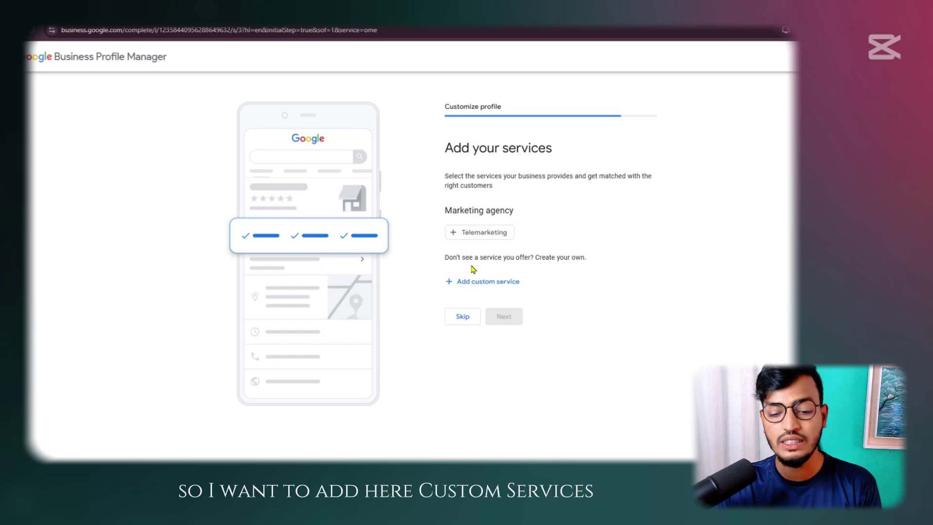
click(468, 281)
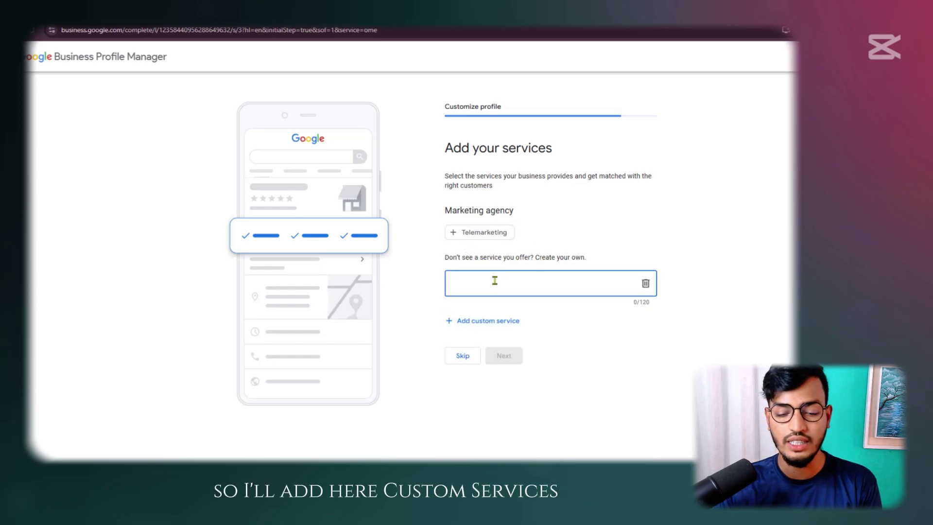
text(Digital)
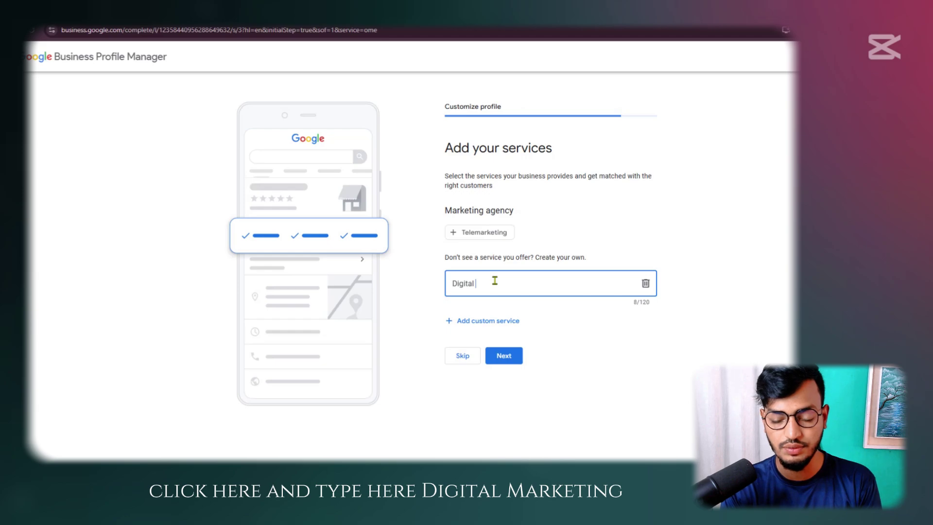
text( Marketing)
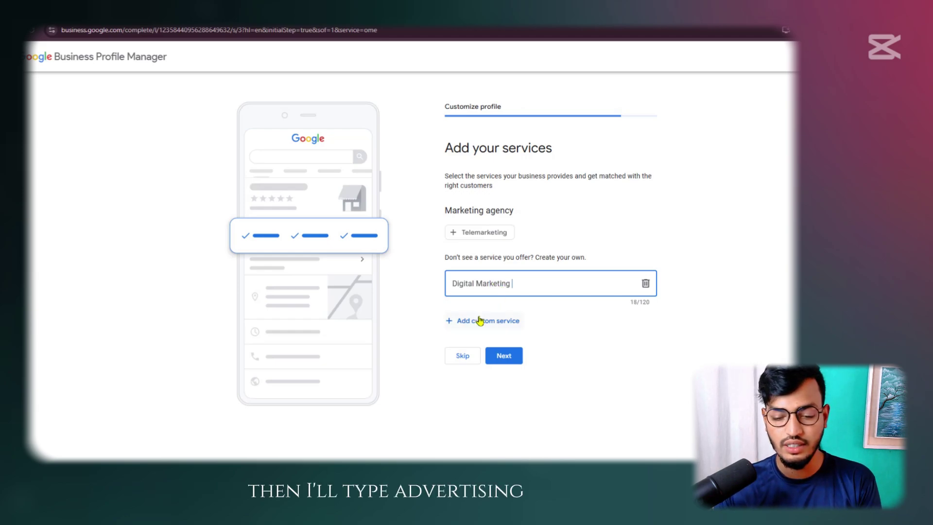
click(479, 320)
text(Advertising)
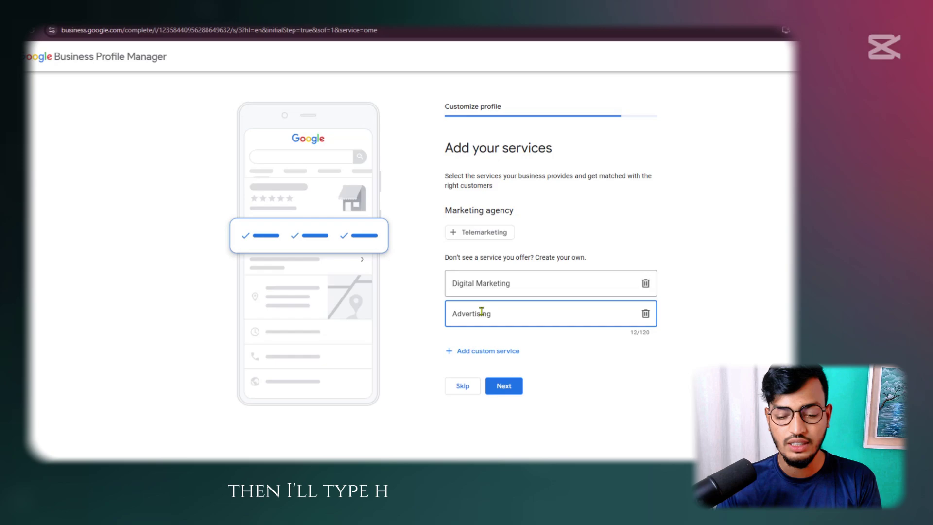
click(487, 349)
text(Mar)
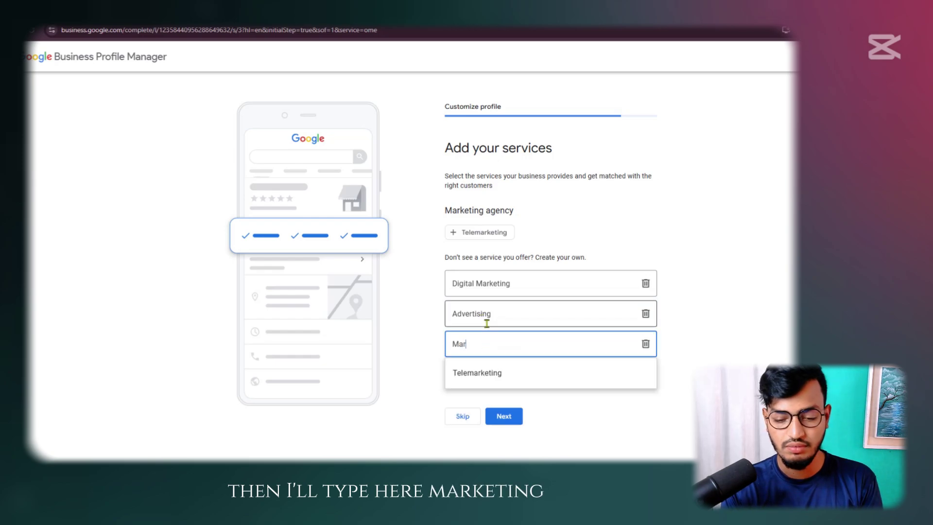
text(keti)
click(477, 373)
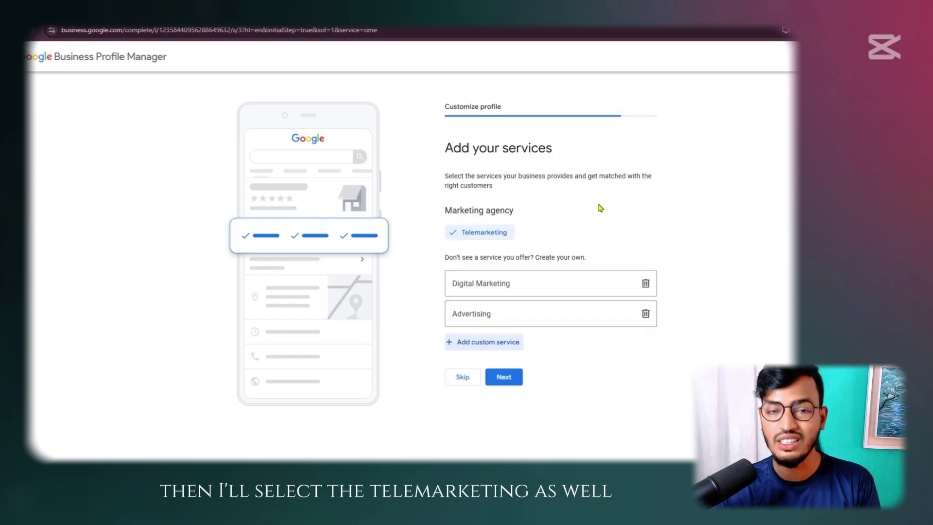
click(511, 378)
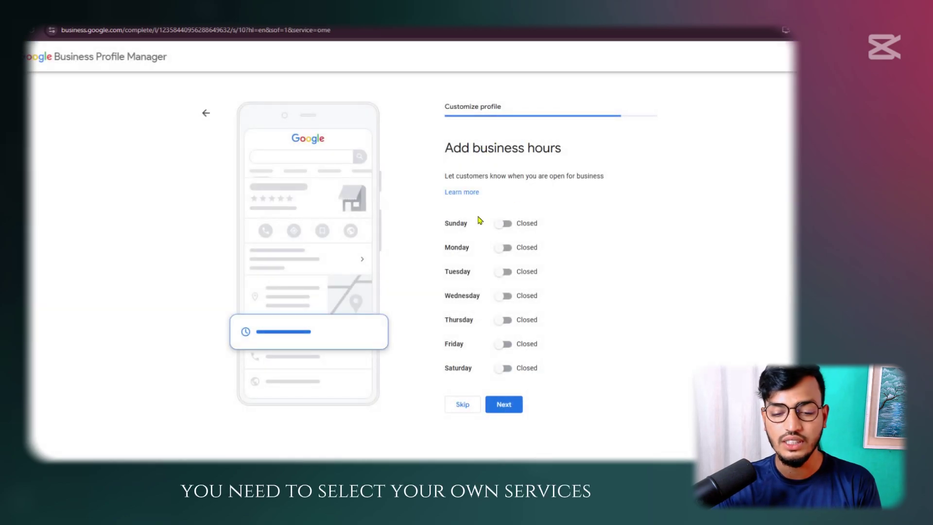
Toggle Sunday through Saturday to open, then switch Sunday back to Closed
drag(447, 147, 593, 150)
click(593, 150)
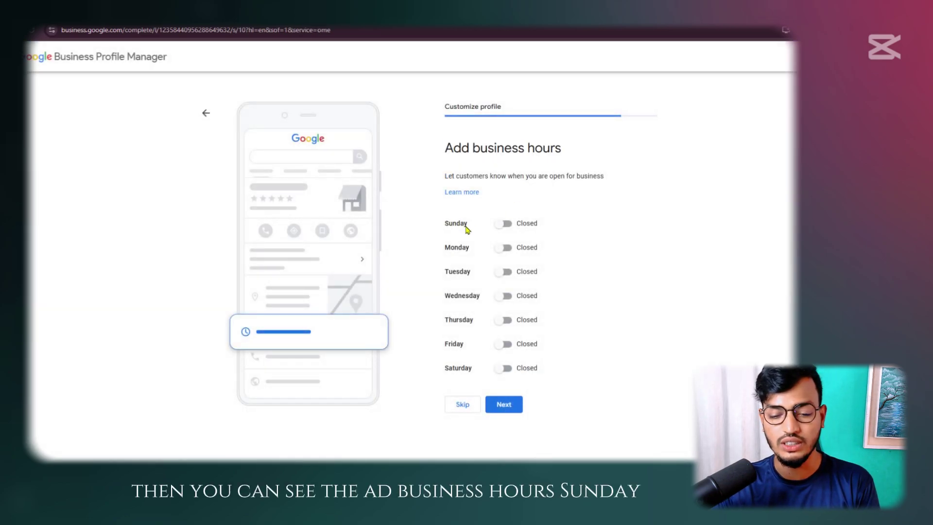
drag(458, 225, 581, 214)
drag(442, 251, 546, 243)
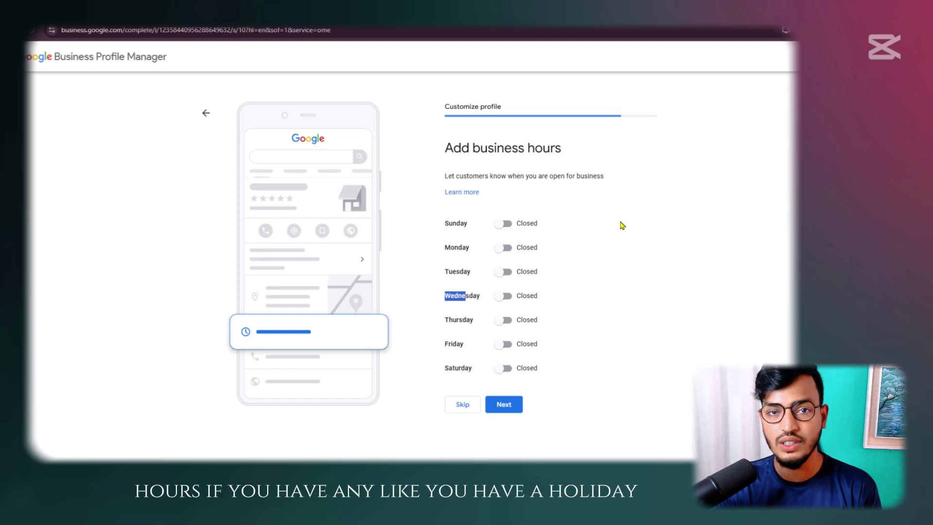
click(501, 224)
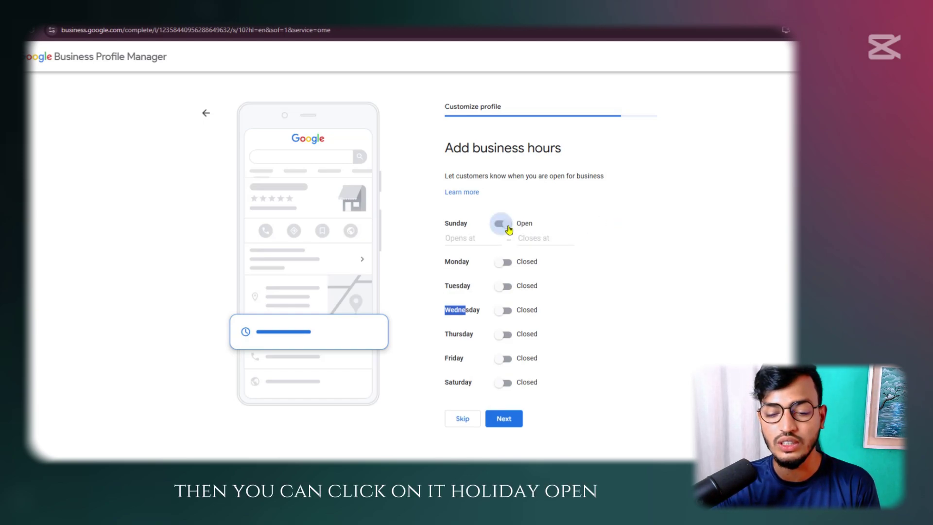
click(504, 262)
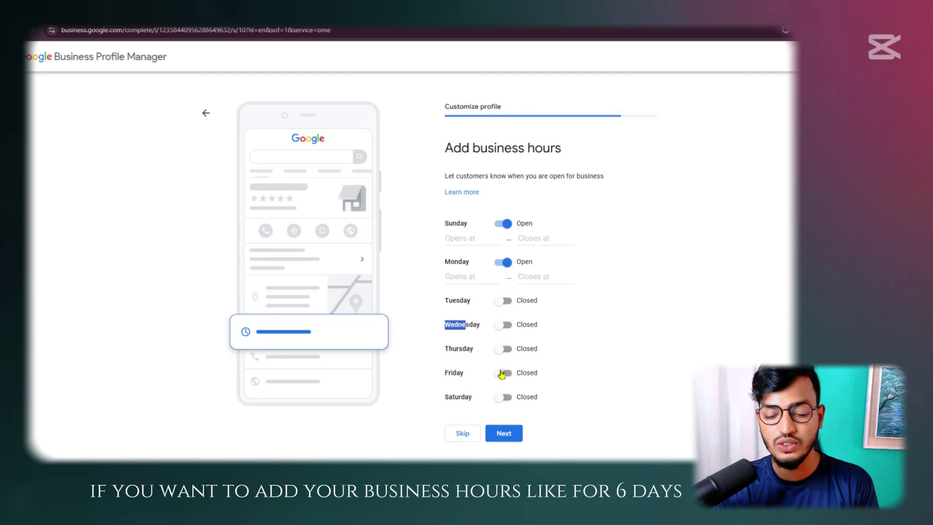
click(504, 299)
click(501, 340)
click(500, 378)
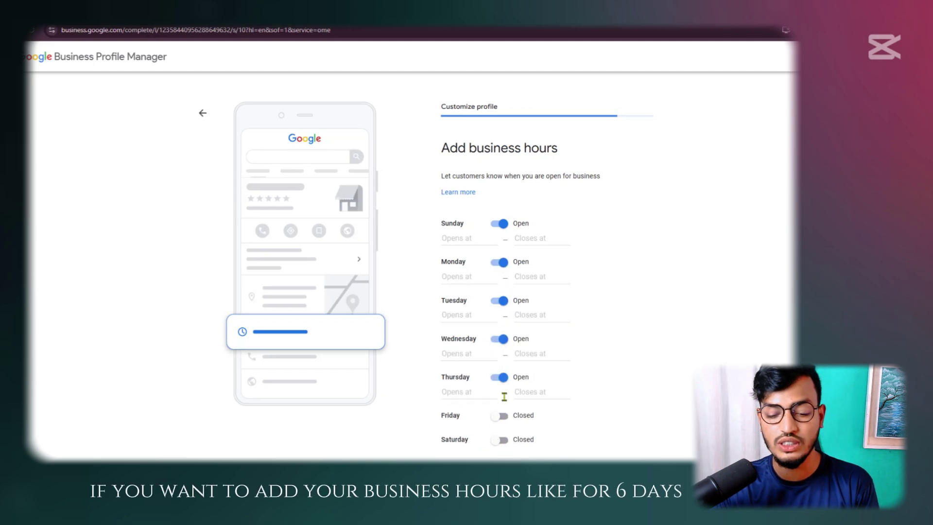
click(502, 416)
scroll(602, 316, down, 1)
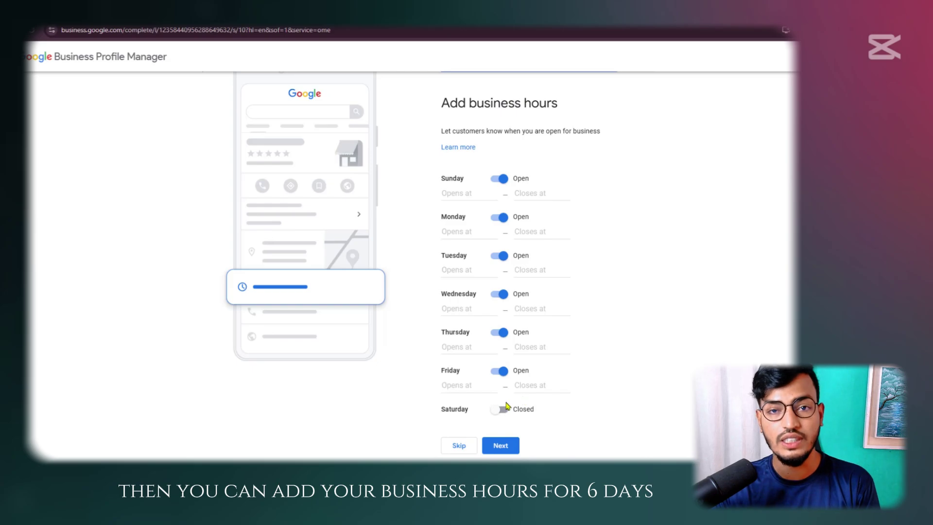
click(502, 410)
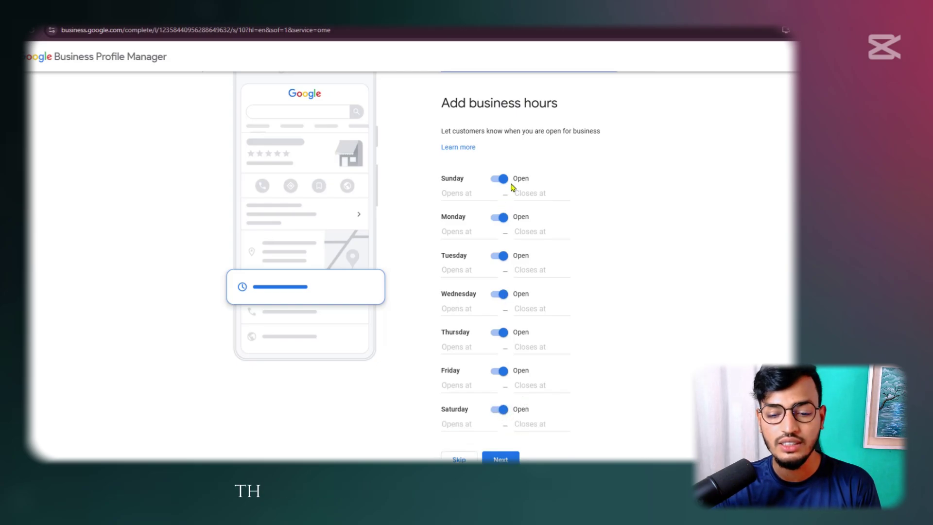
click(502, 179)
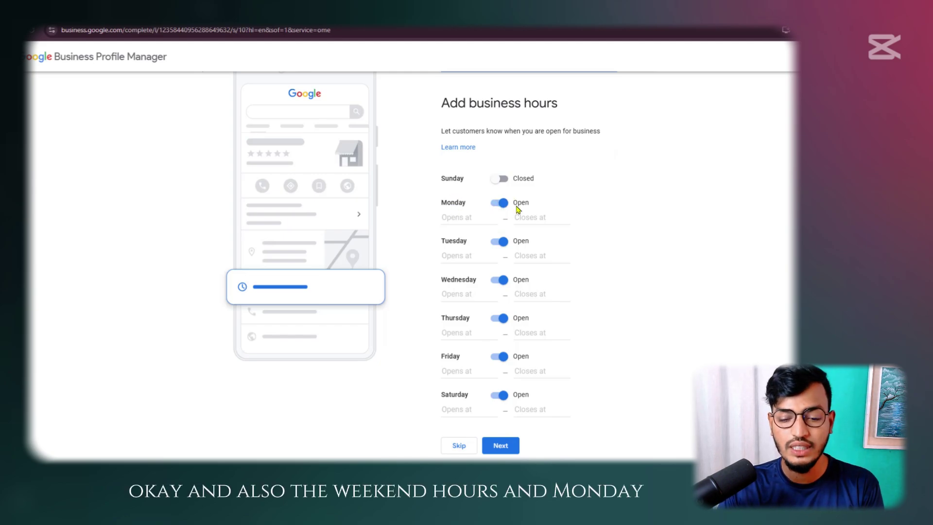
Try choosing opening and closing times for Monday through Wednesday, then attempt to submit
click(469, 217)
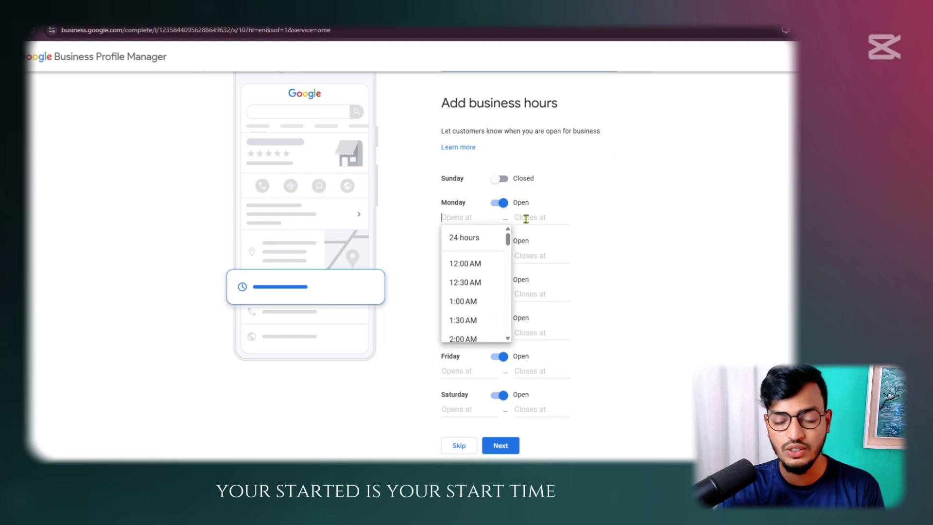
click(526, 219)
click(646, 202)
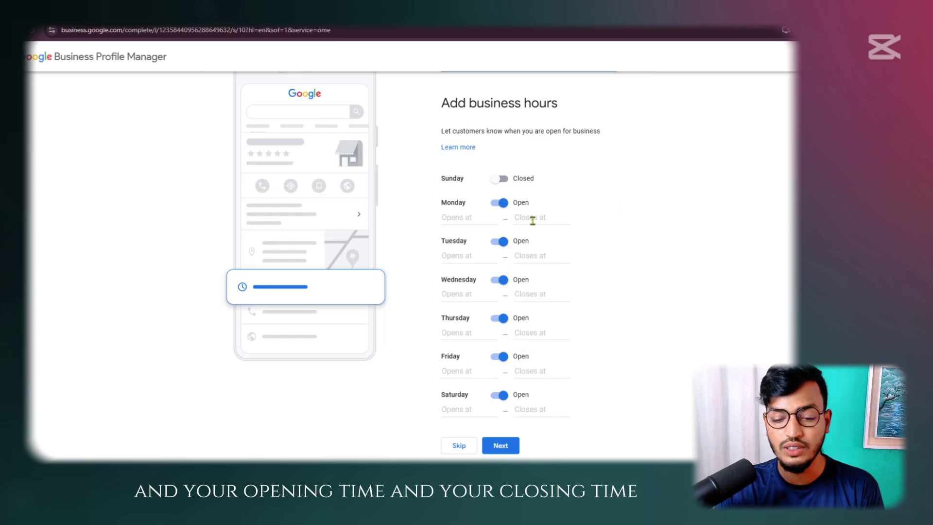
click(482, 257)
key(Tab)
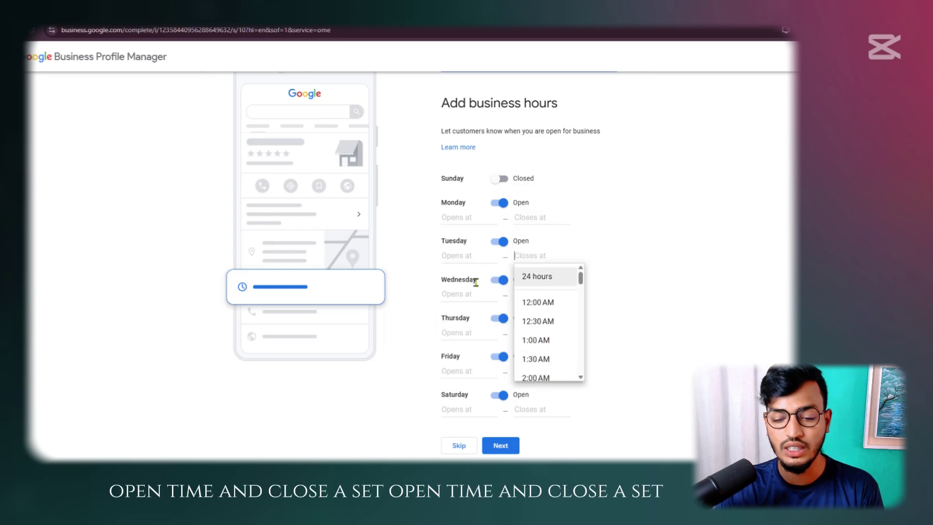
click(457, 291)
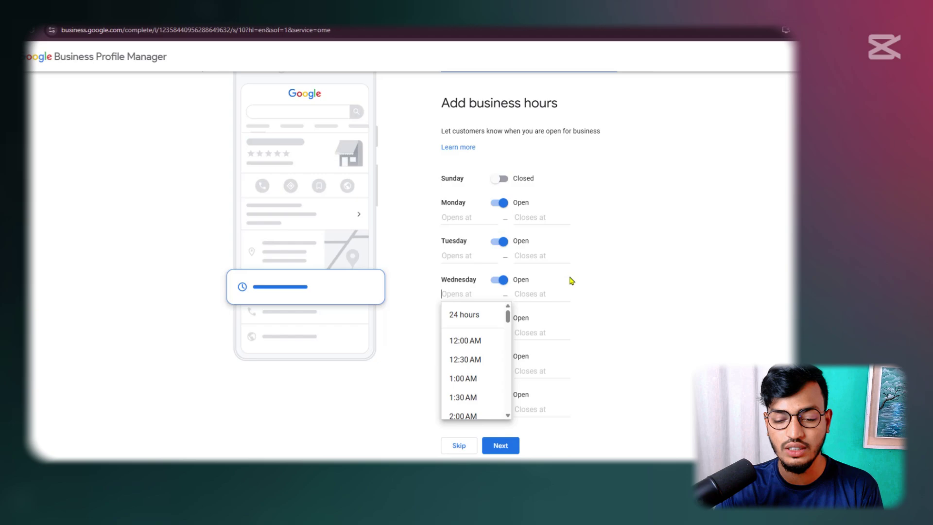
click(654, 252)
click(500, 445)
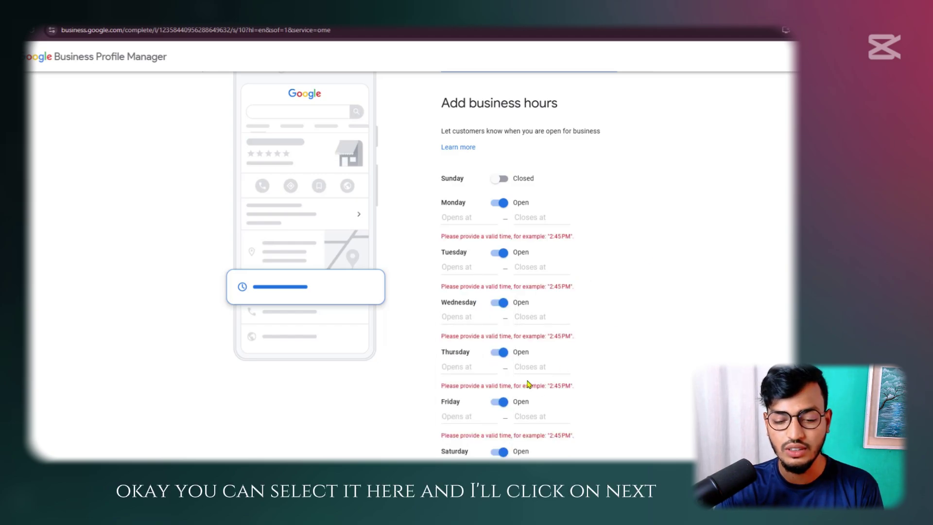
Mark Monday through Saturday as Closed so every day is closed, and submit the hours
scroll(503, 226, up, 3)
scroll(504, 226, down, 2)
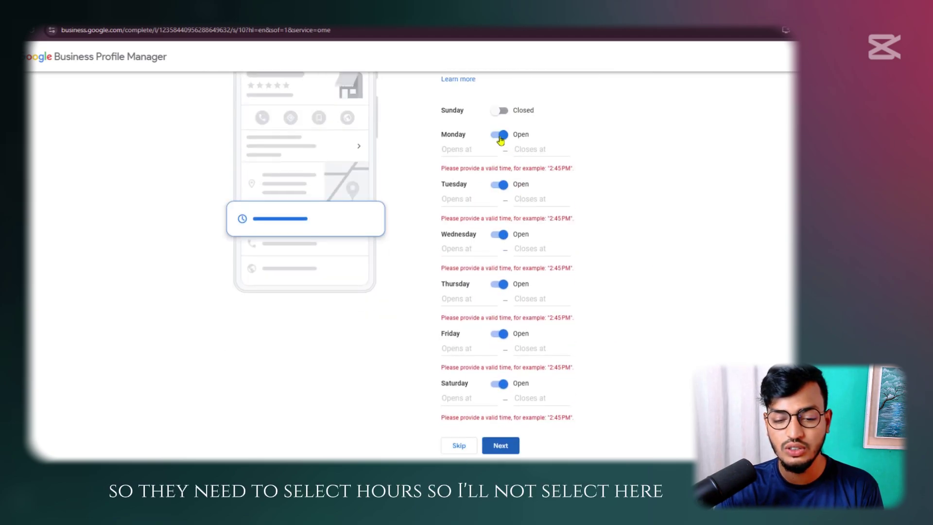
click(500, 136)
click(507, 189)
click(500, 234)
click(500, 300)
click(500, 334)
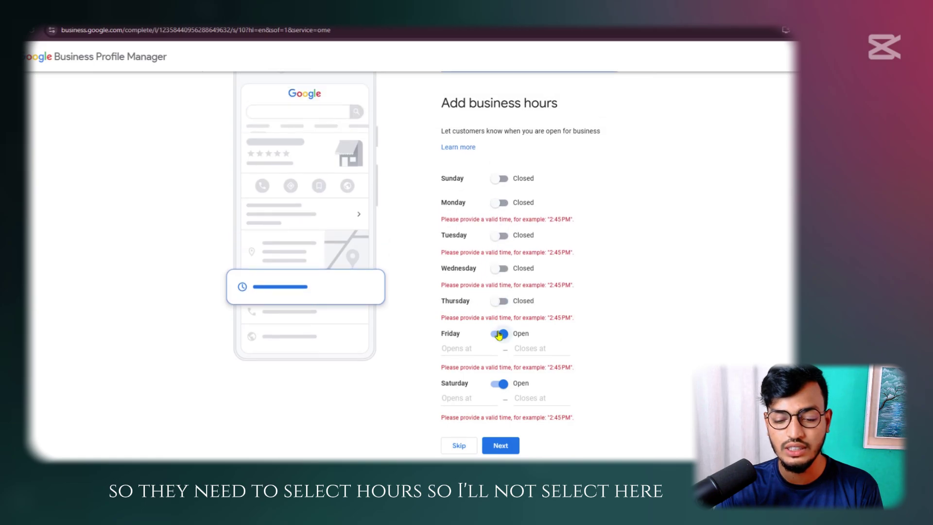
click(500, 385)
click(511, 445)
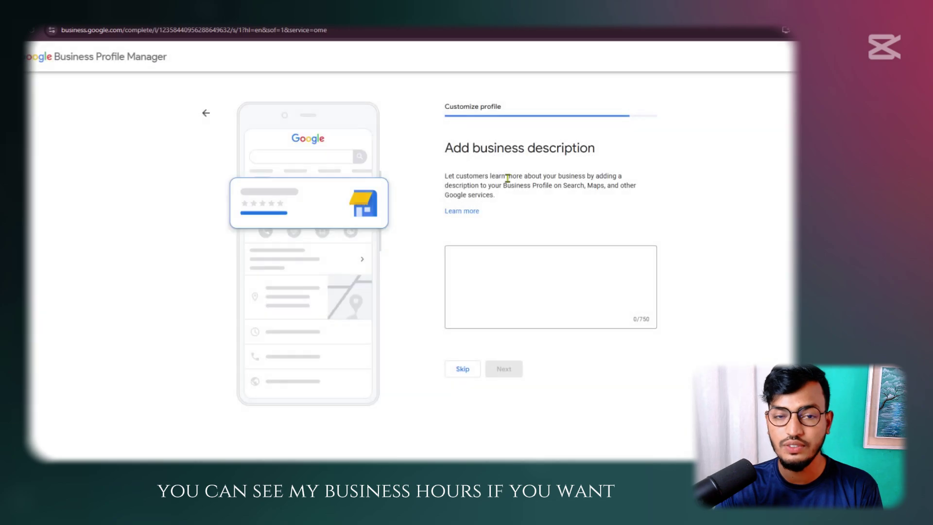
Enter the description 'This is a marketing agency.' and submit it
click(471, 257)
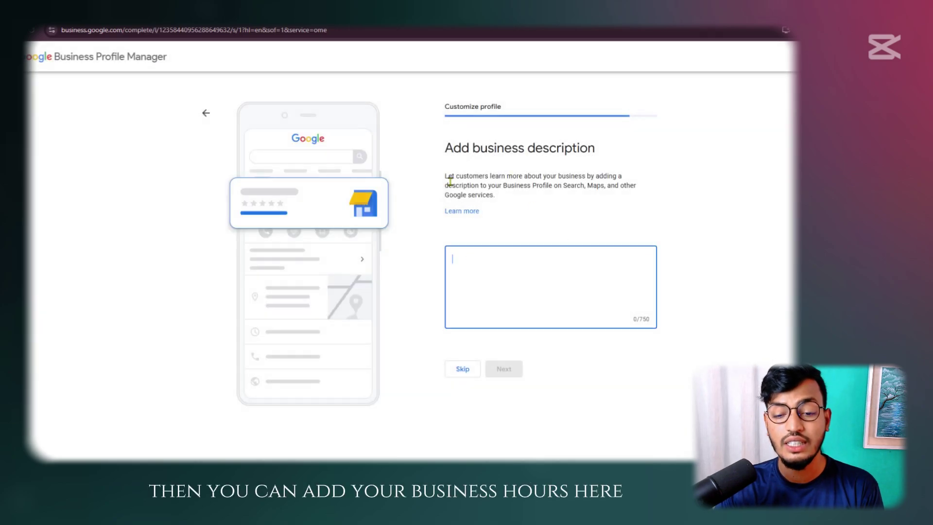
drag(445, 147, 597, 148)
click(606, 150)
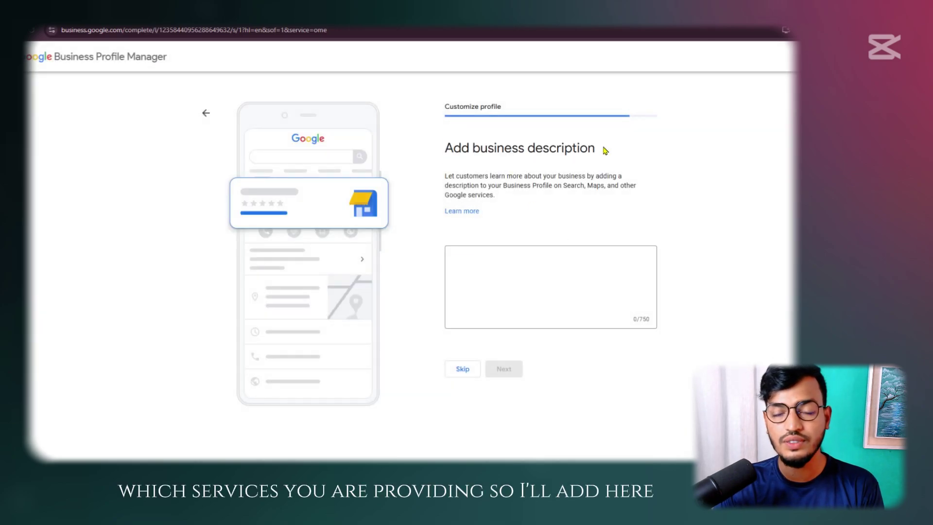
click(510, 267)
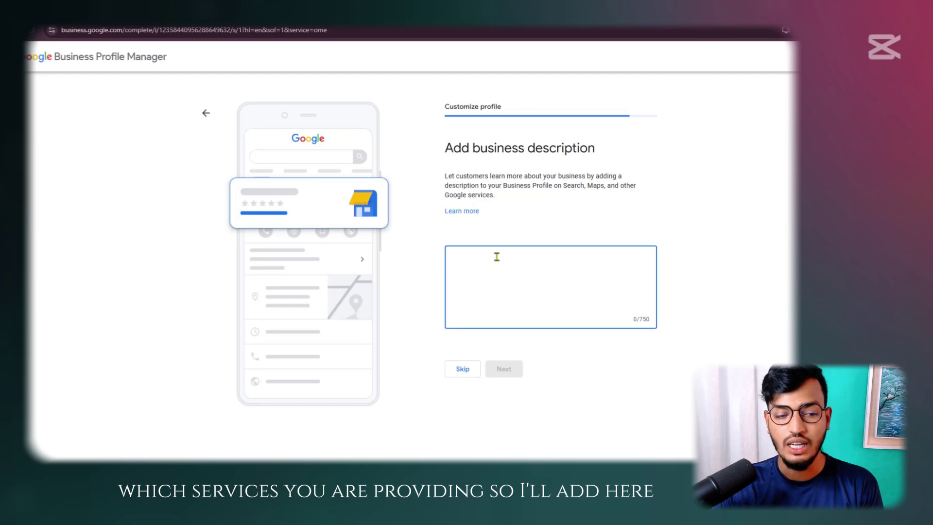
text(This is a)
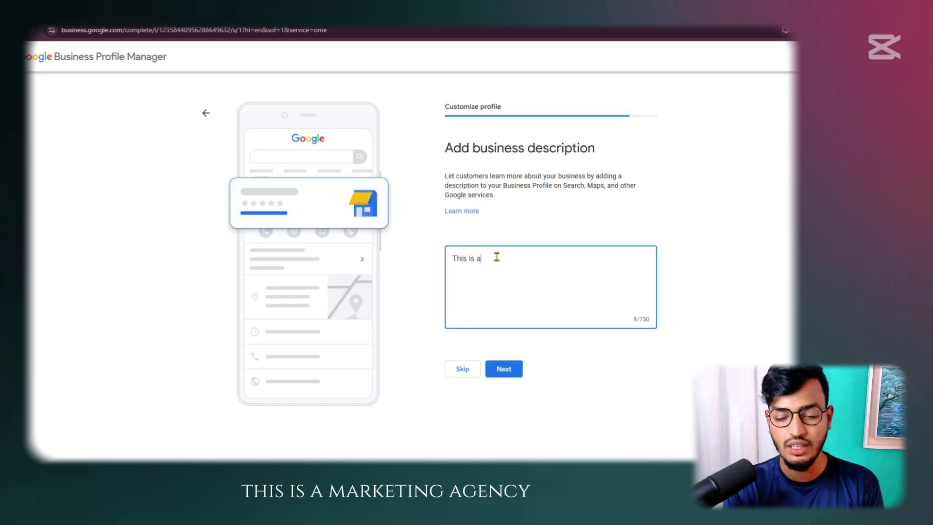
text( marketing agency)
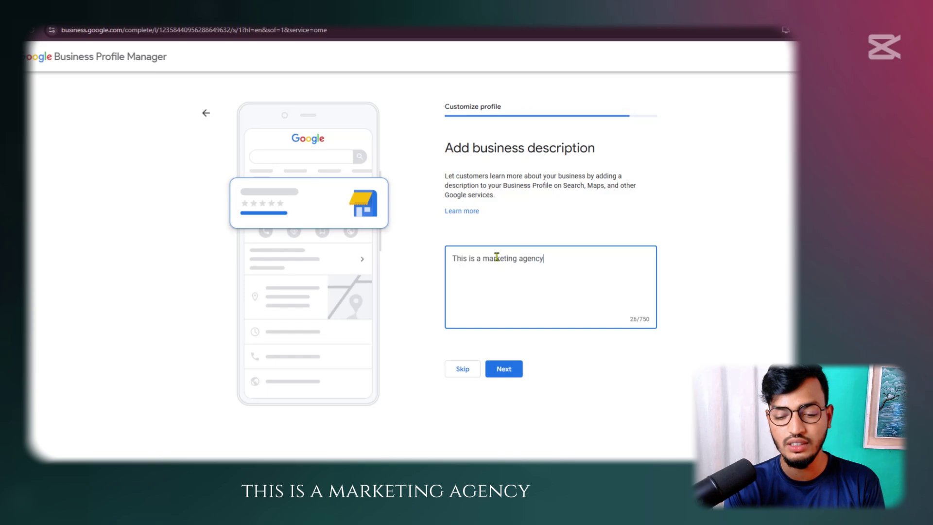
text(.)
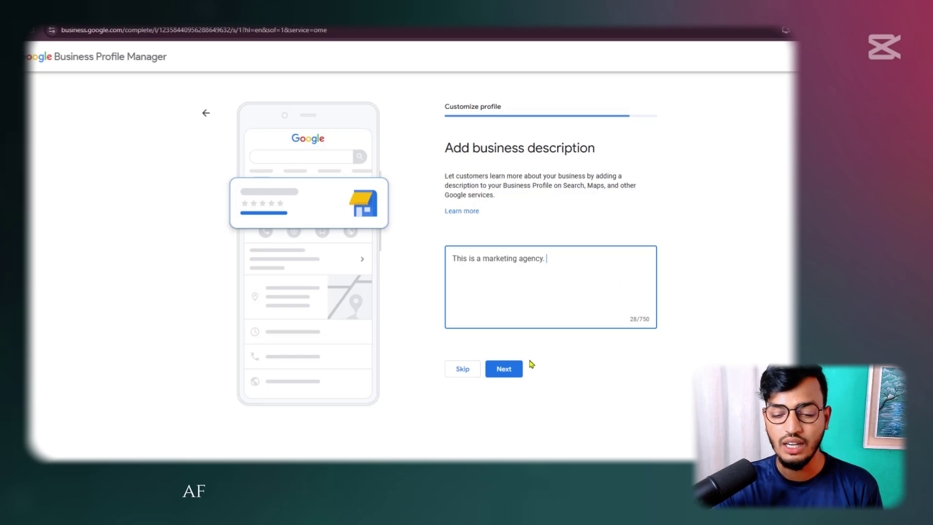
click(516, 370)
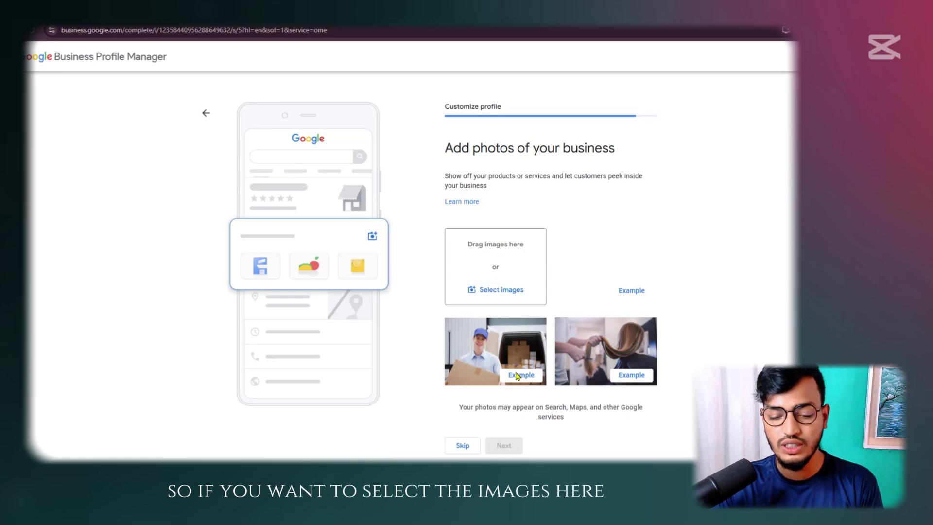
Upload the Ai News Video Making image from Downloads as the business photo
click(512, 291)
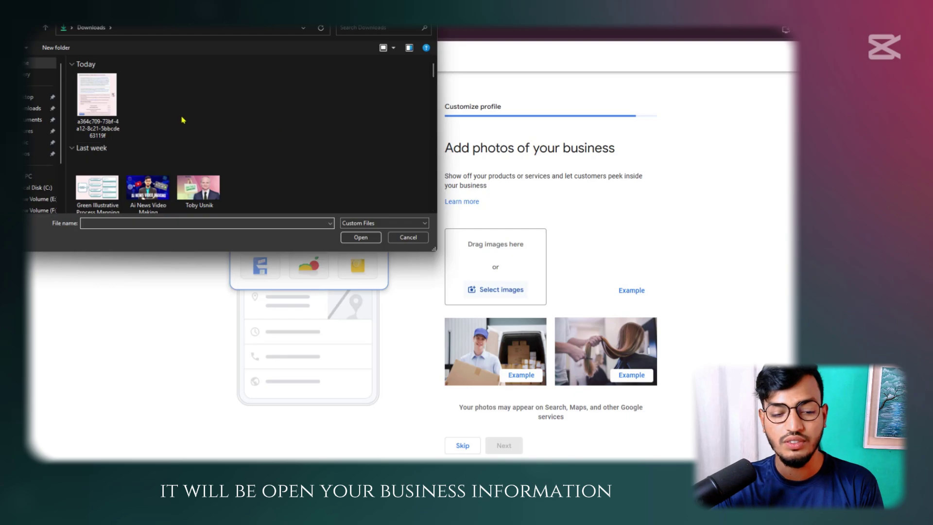
click(148, 187)
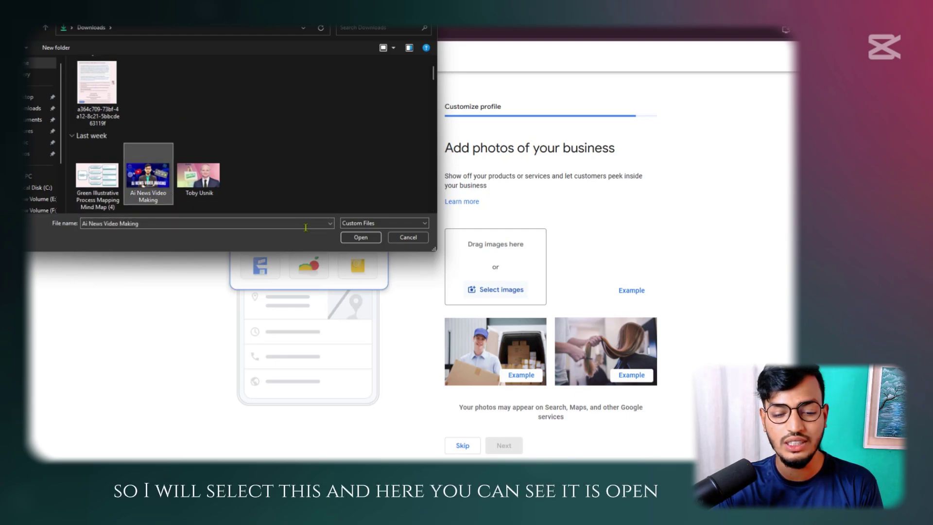
click(361, 237)
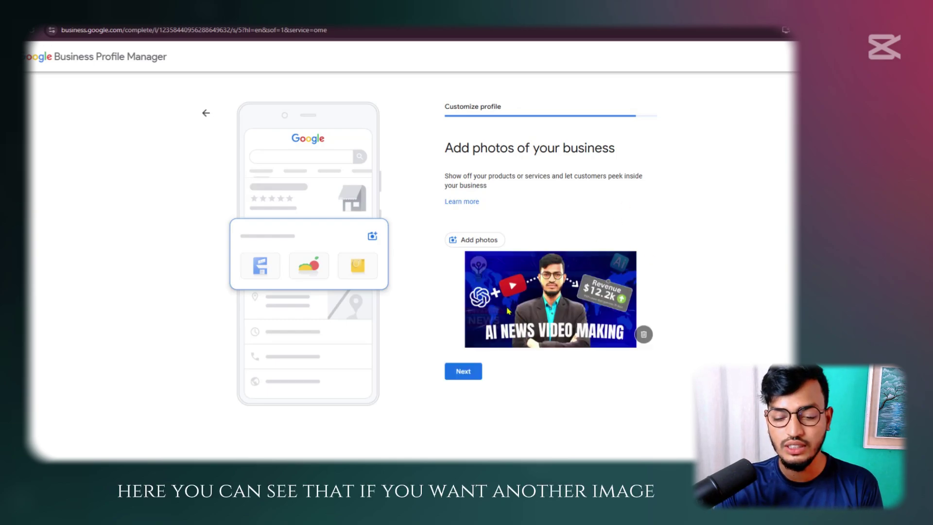
Cancel the second Add photos dialog without adding another photo, and continue
click(475, 243)
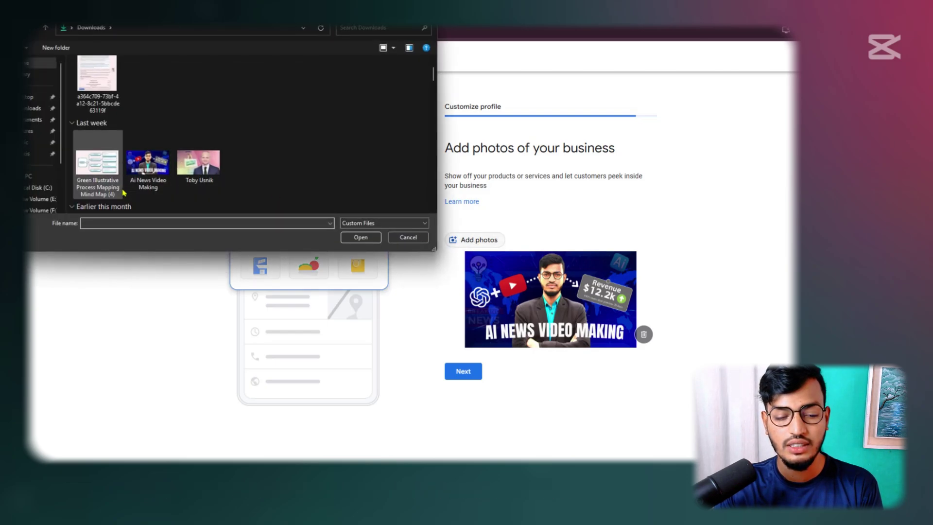
scroll(124, 159, down, 2)
scroll(121, 147, up, 2)
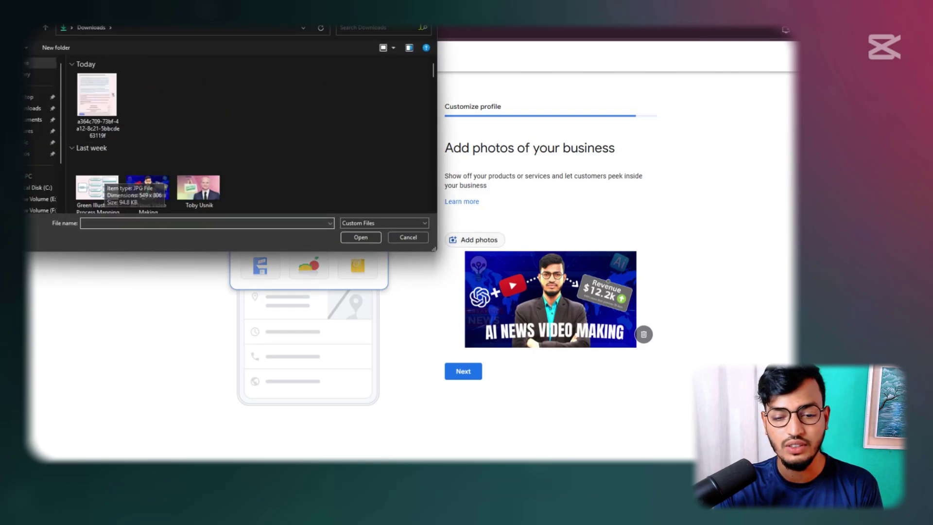
click(408, 237)
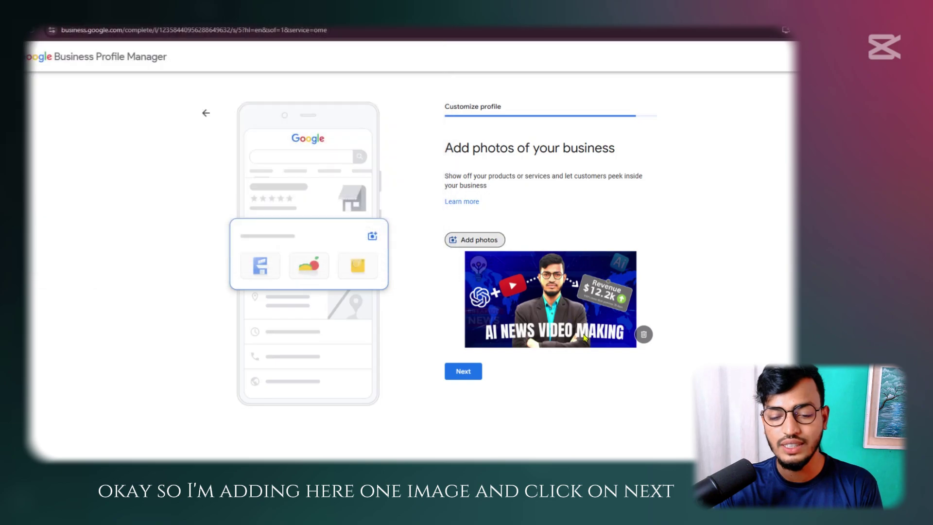
click(476, 376)
Skip the 'Advertise easily in minutes' Google Ads offer
drag(450, 144, 614, 140)
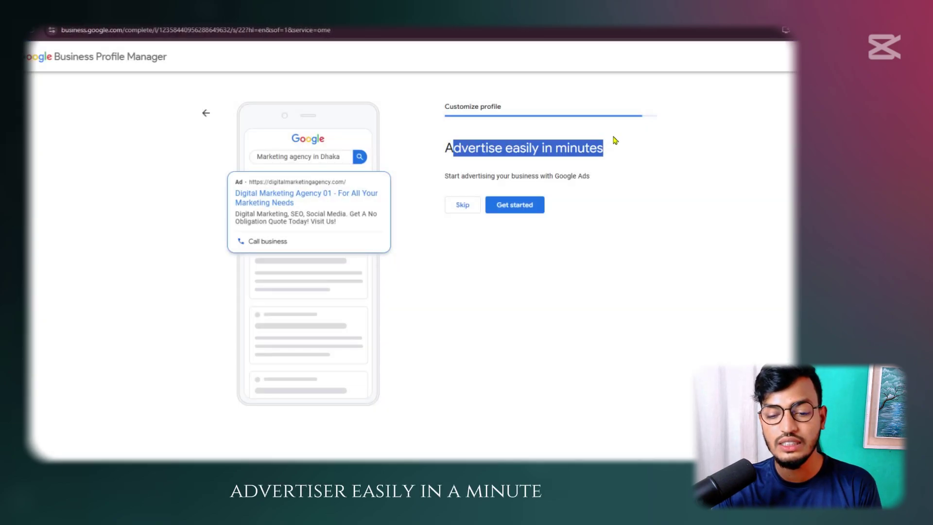
click(631, 150)
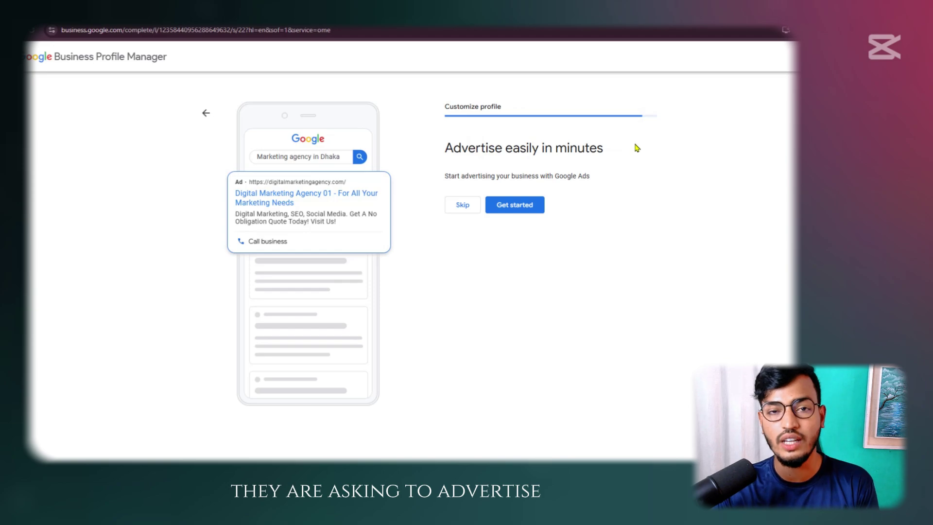
click(467, 208)
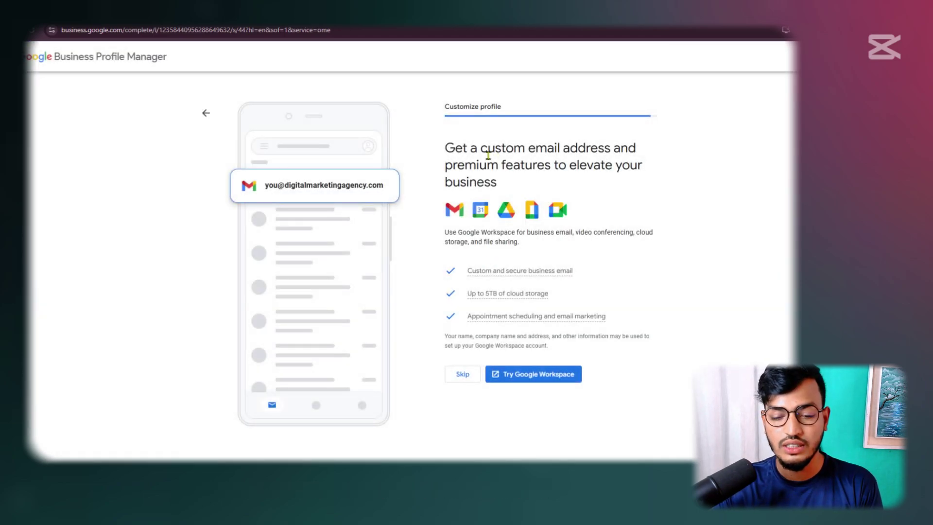
Skip the Google Workspace custom email offer and review the edits-visible-once-verified notice
drag(443, 148, 662, 150)
click(662, 163)
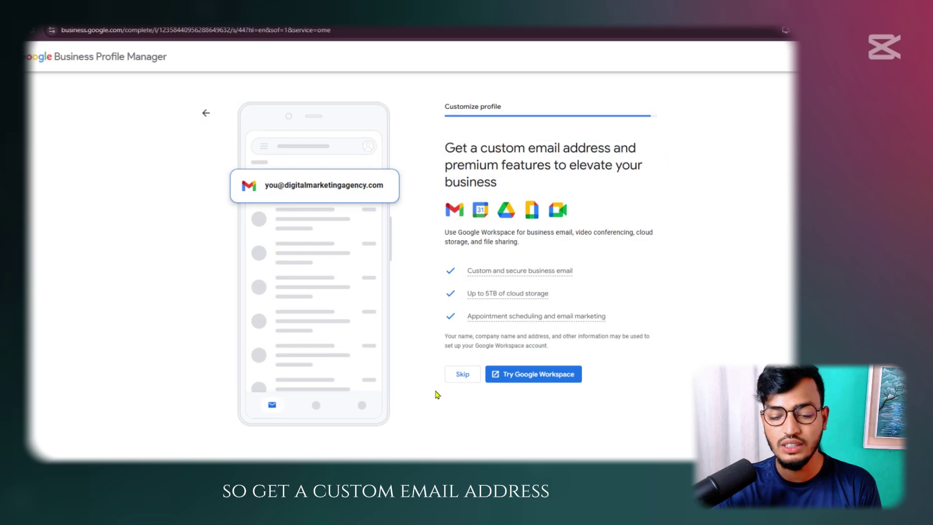
click(461, 373)
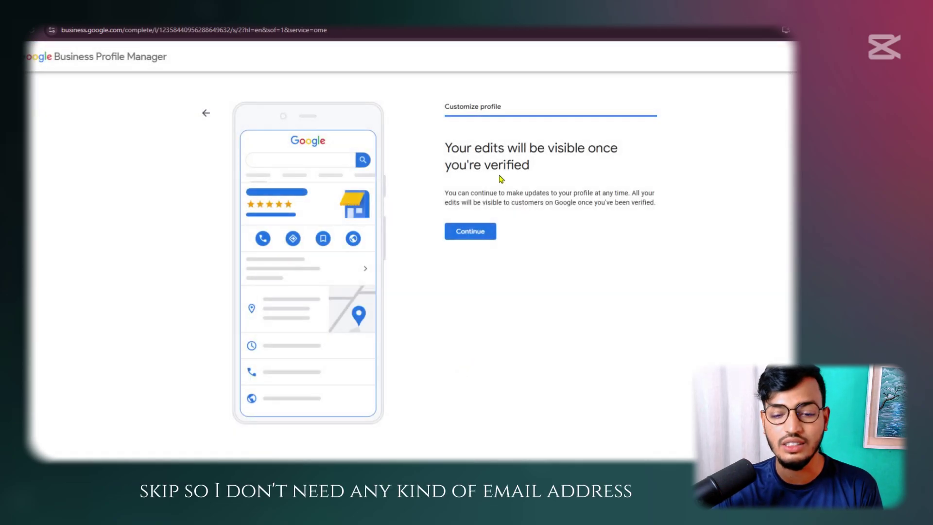
drag(451, 148, 617, 140)
click(580, 153)
drag(439, 170, 598, 172)
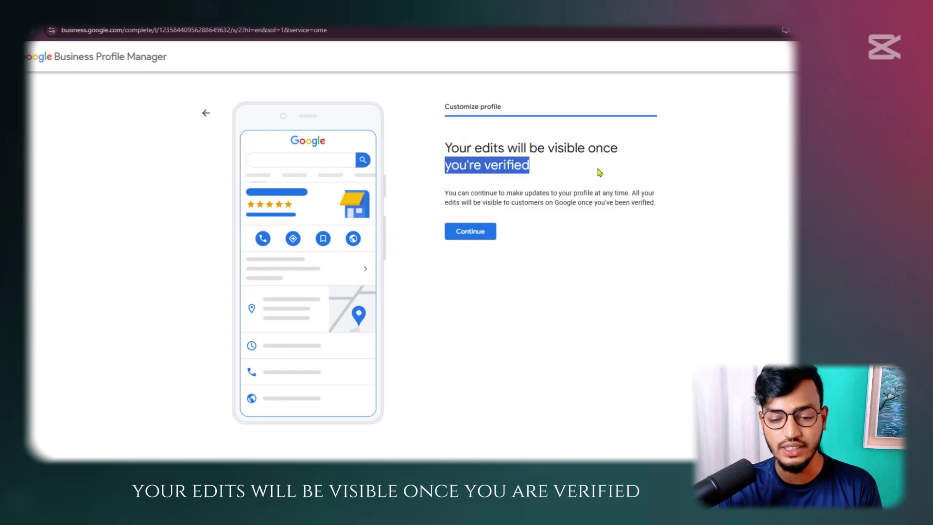
click(601, 172)
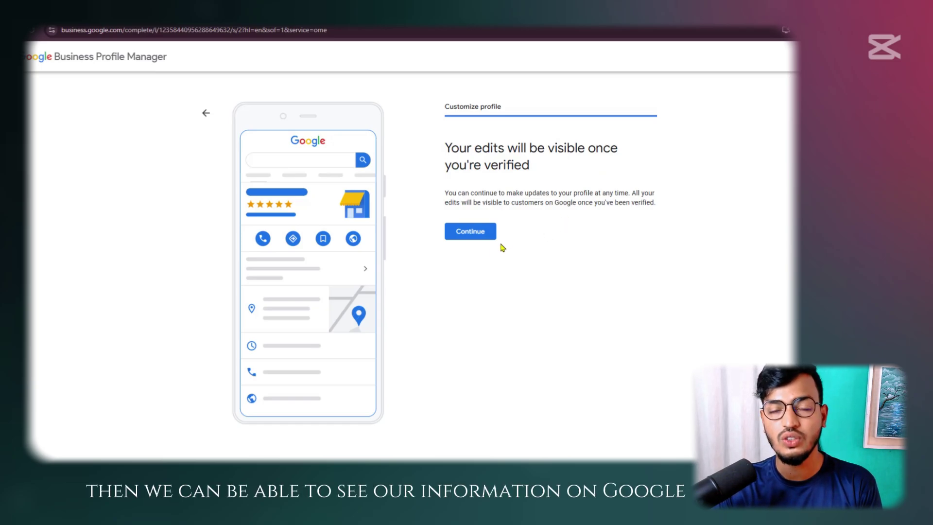
Finish setup and view Digital Marketing Agency 01 in Google Search
click(481, 232)
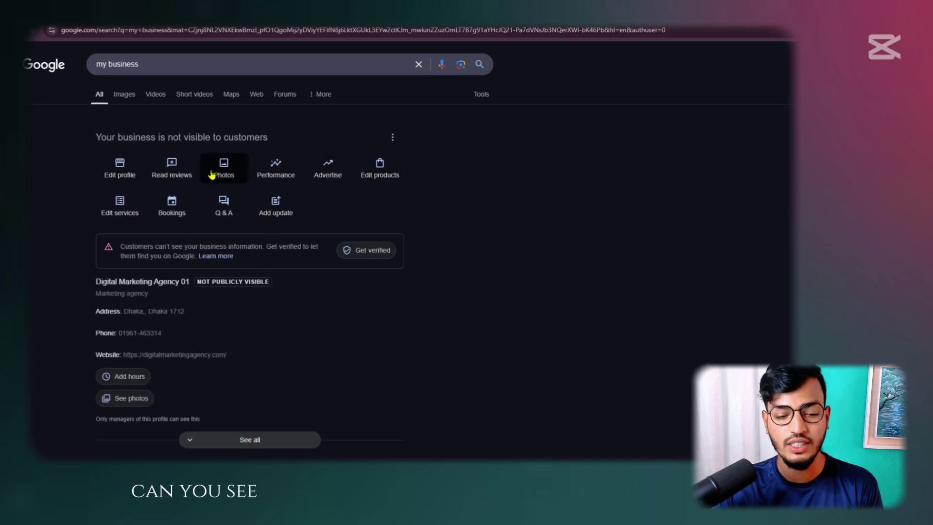
scroll(194, 187, down, 3)
scroll(98, 192, up, 3)
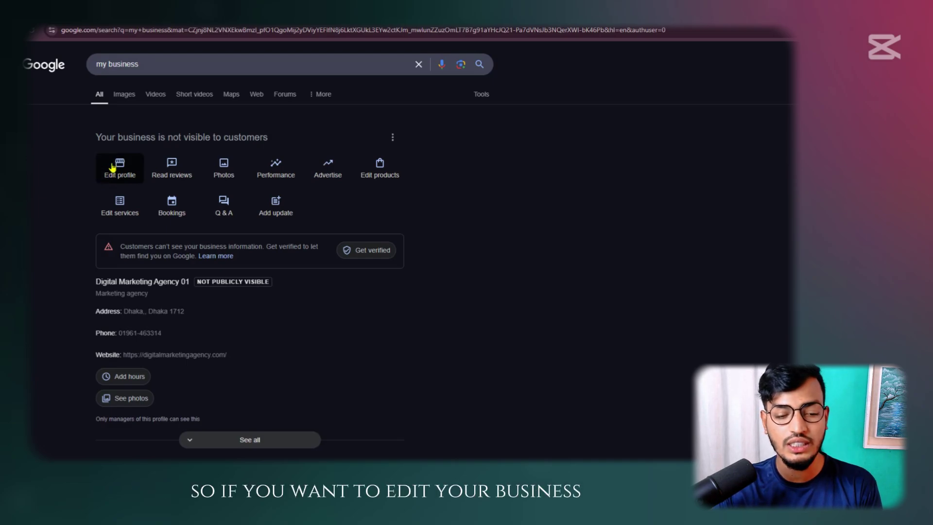
Review the business information in Edit profile and the Photos view, closing each afterwards
click(113, 167)
scroll(365, 241, down, 3)
scroll(365, 243, up, 8)
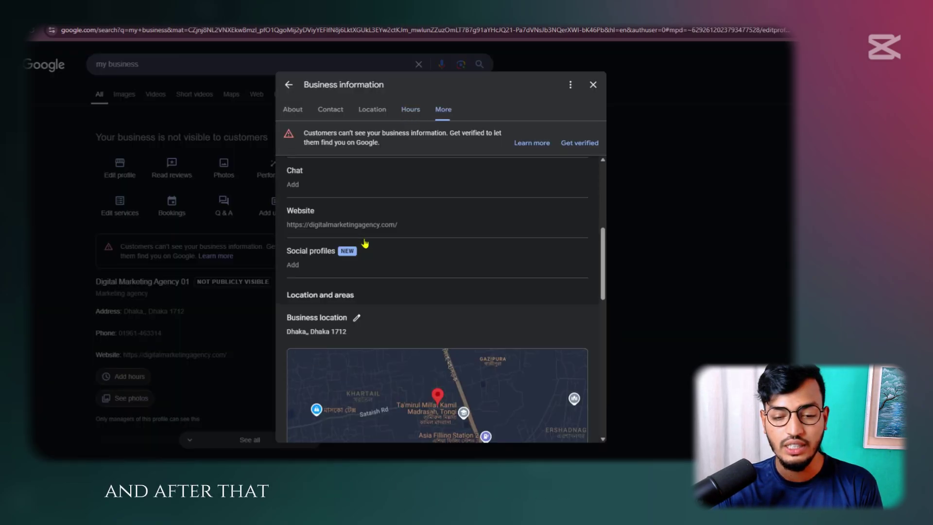
scroll(365, 243, up, 5)
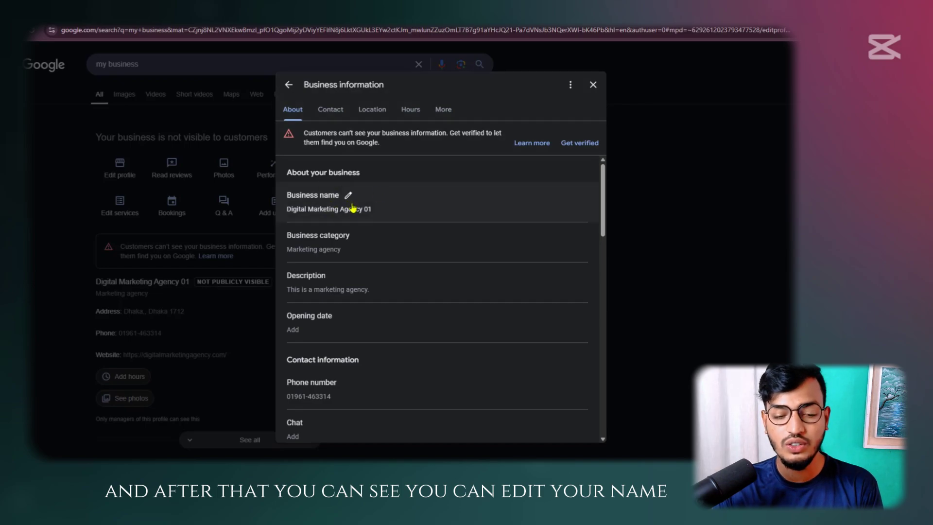
scroll(331, 209, down, 3)
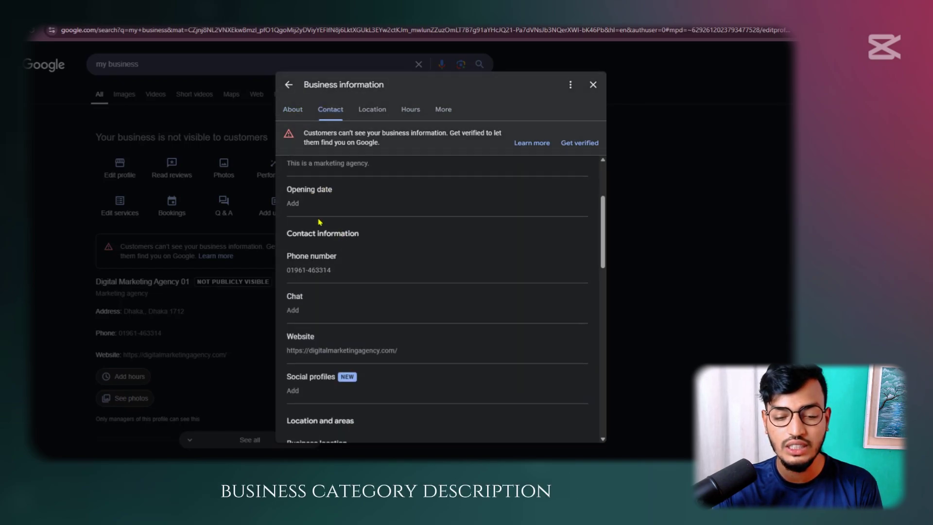
scroll(329, 222, down, 3)
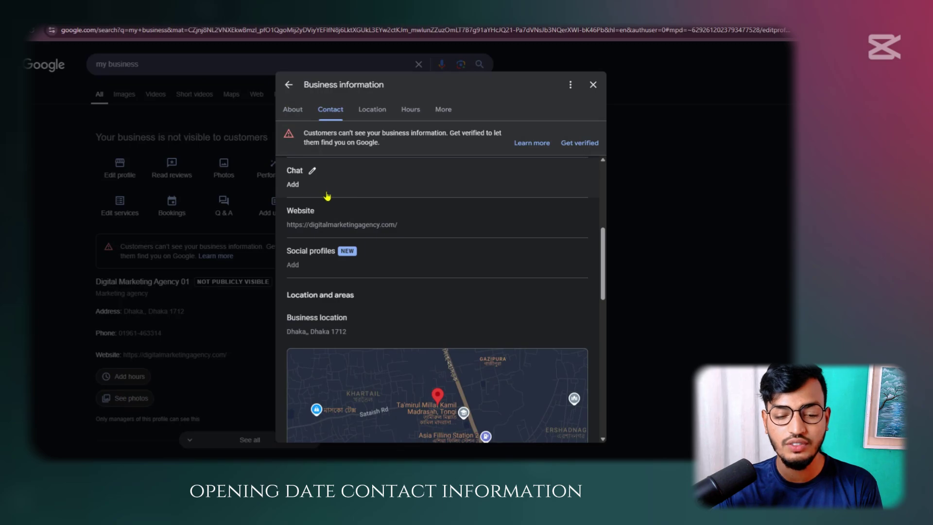
scroll(332, 214, up, 3)
scroll(336, 268, down, 6)
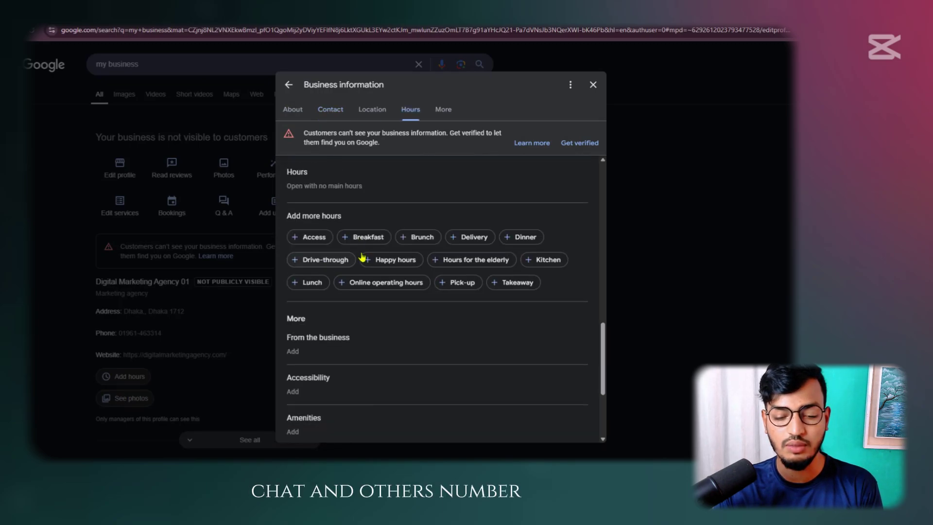
scroll(340, 243, down, 4)
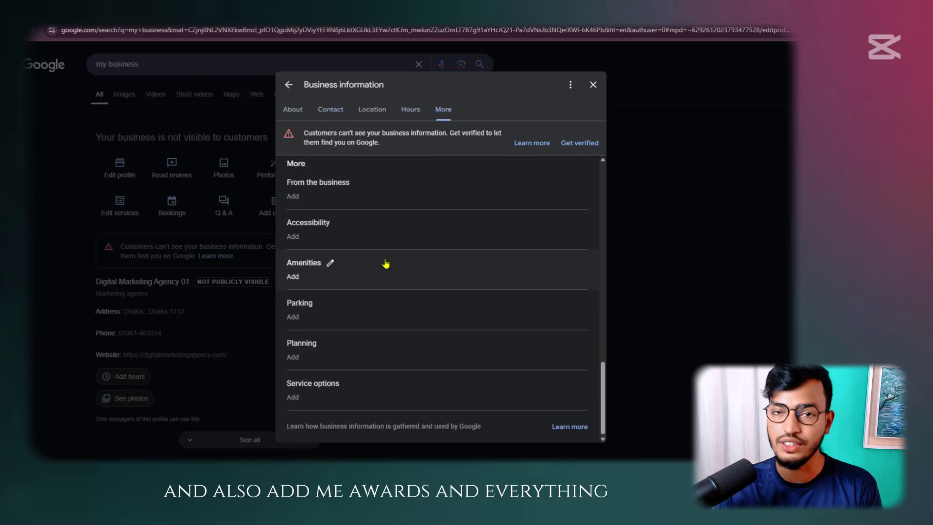
click(293, 109)
click(289, 85)
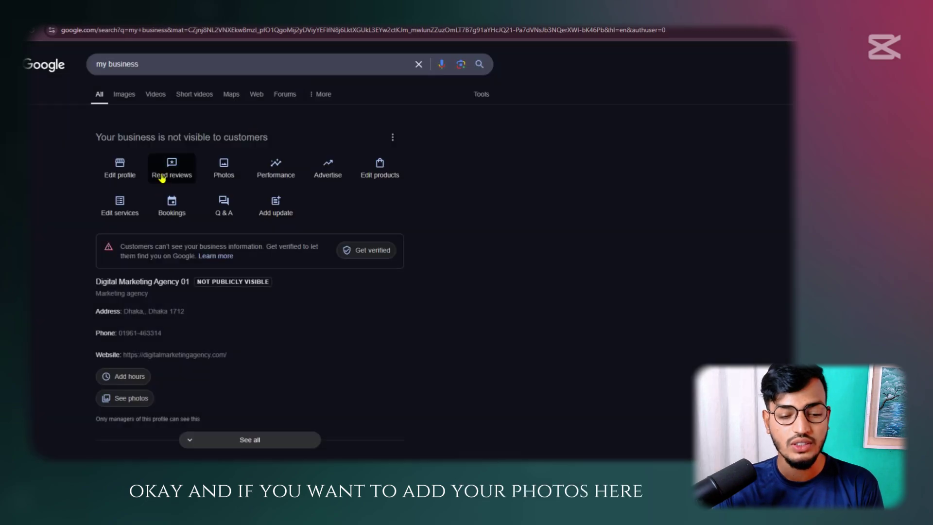
click(221, 169)
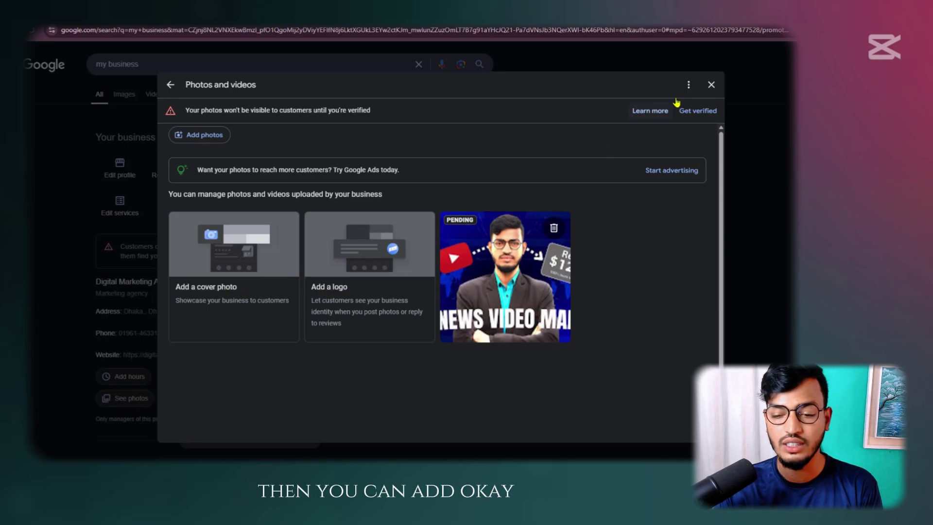
click(711, 84)
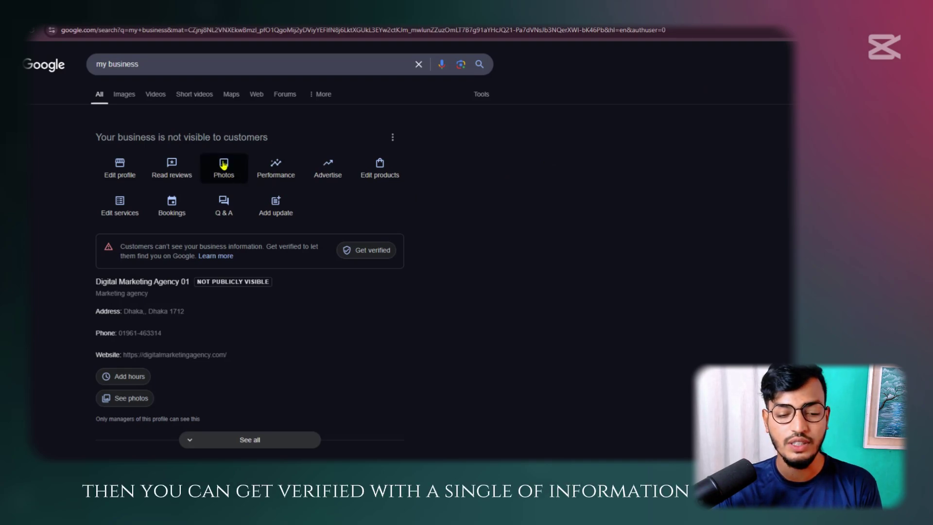
click(369, 250)
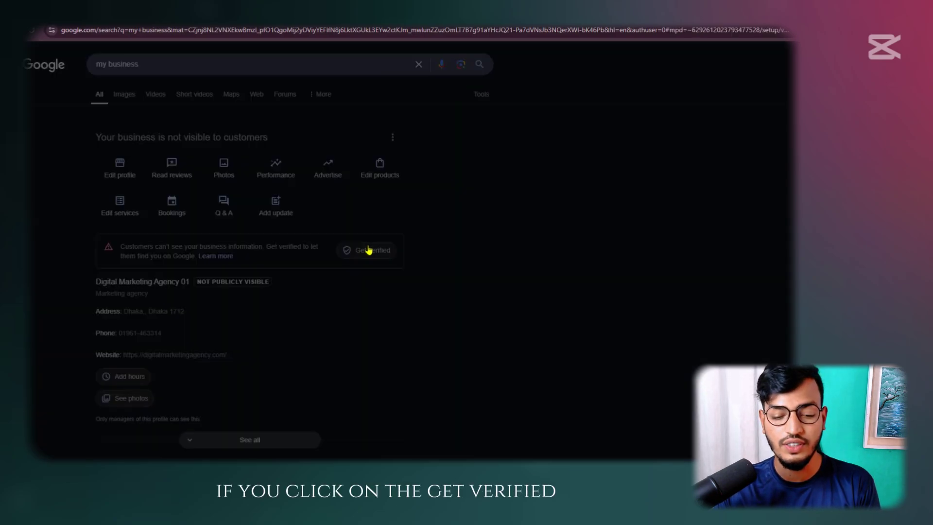
scroll(471, 178, down, 1)
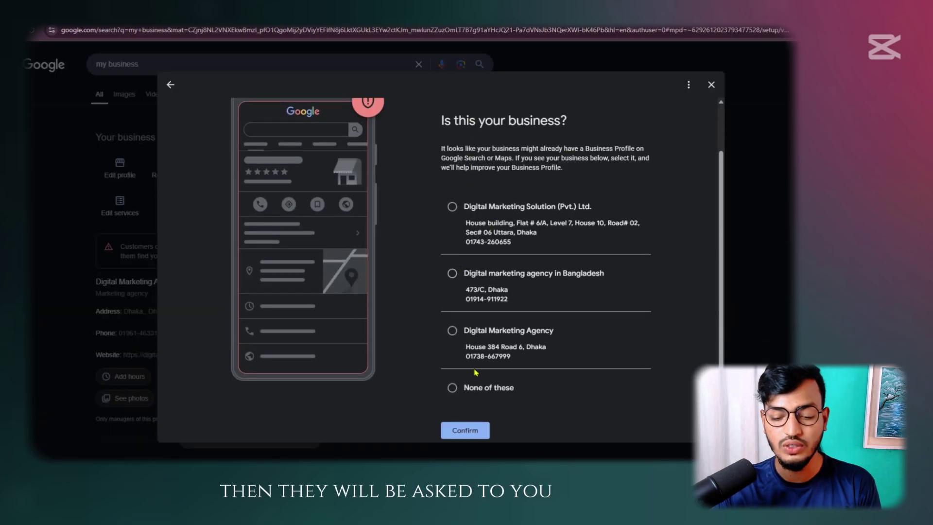
click(452, 387)
click(480, 429)
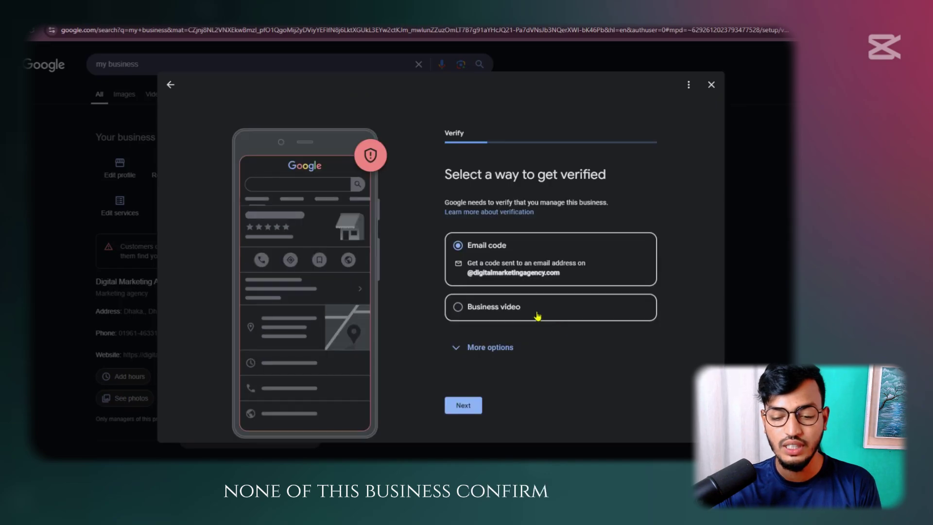
click(478, 316)
click(487, 354)
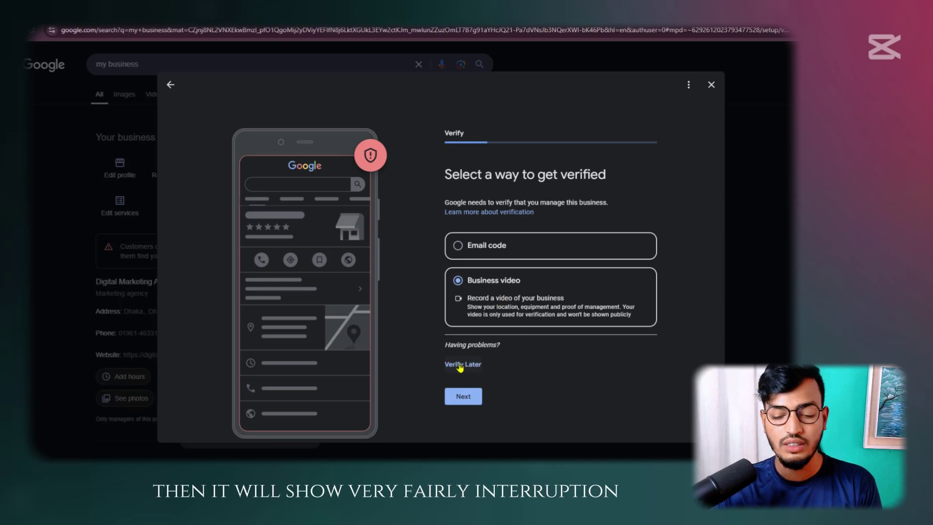
click(716, 87)
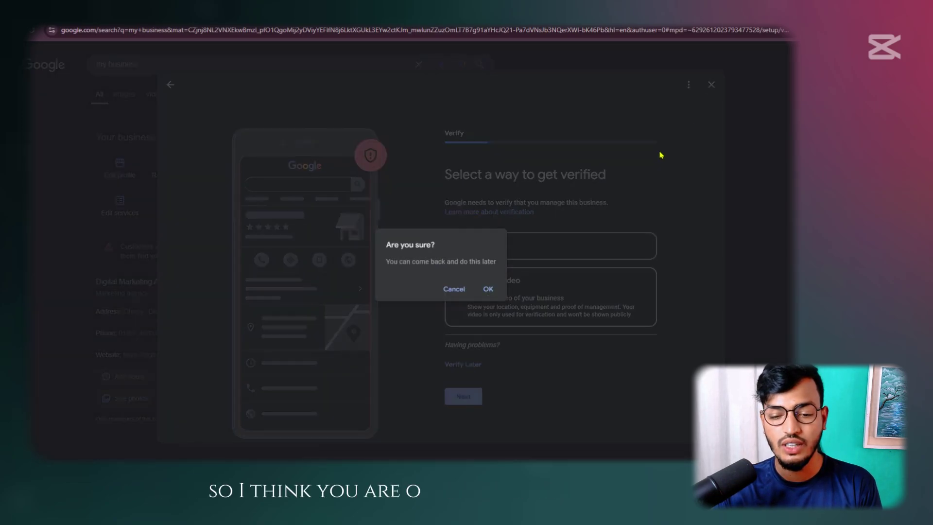
click(487, 288)
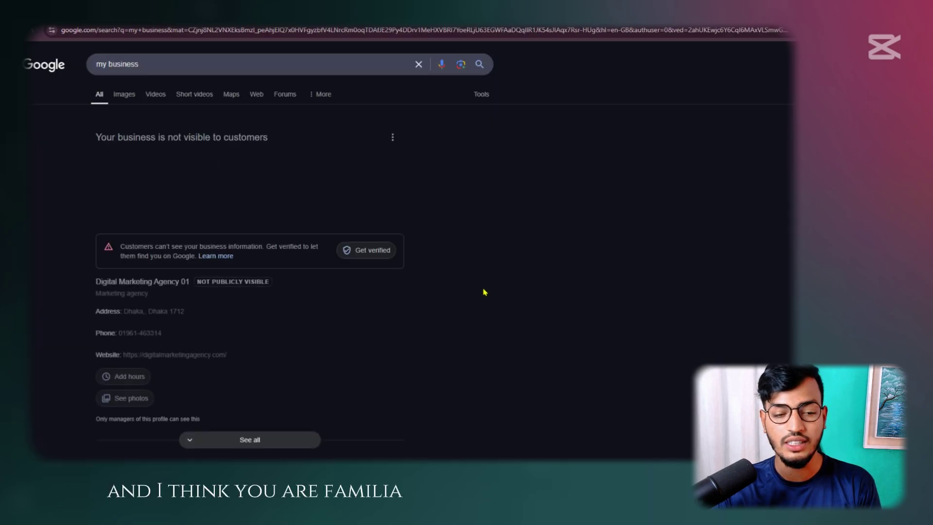